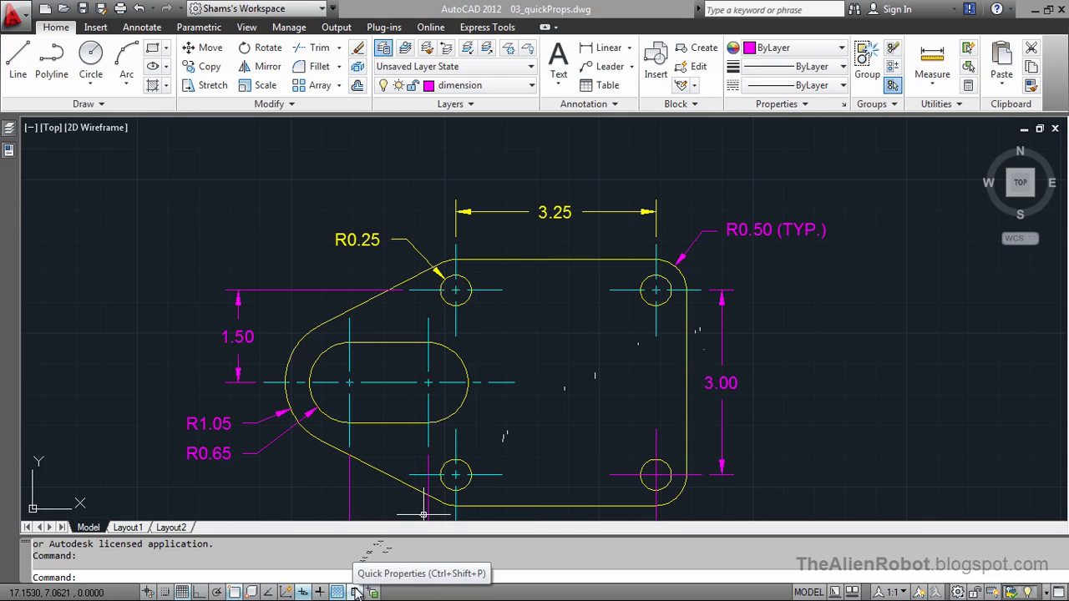
Turn on Quick Properties and use it to set the plate's upper-right hole radius to 0.15.
click(355, 592)
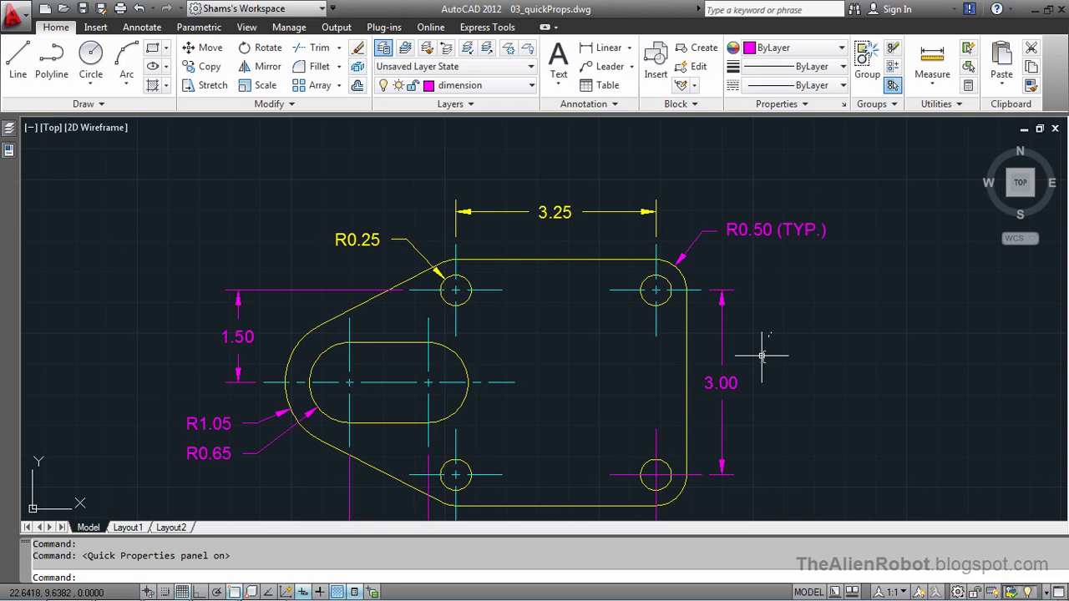
mouse_move(753, 356)
middle_down()
mouse_move(746, 335)
mouse_move(728, 329)
mouse_move(733, 340)
middle_up()
scroll(735, 340, up, 2)
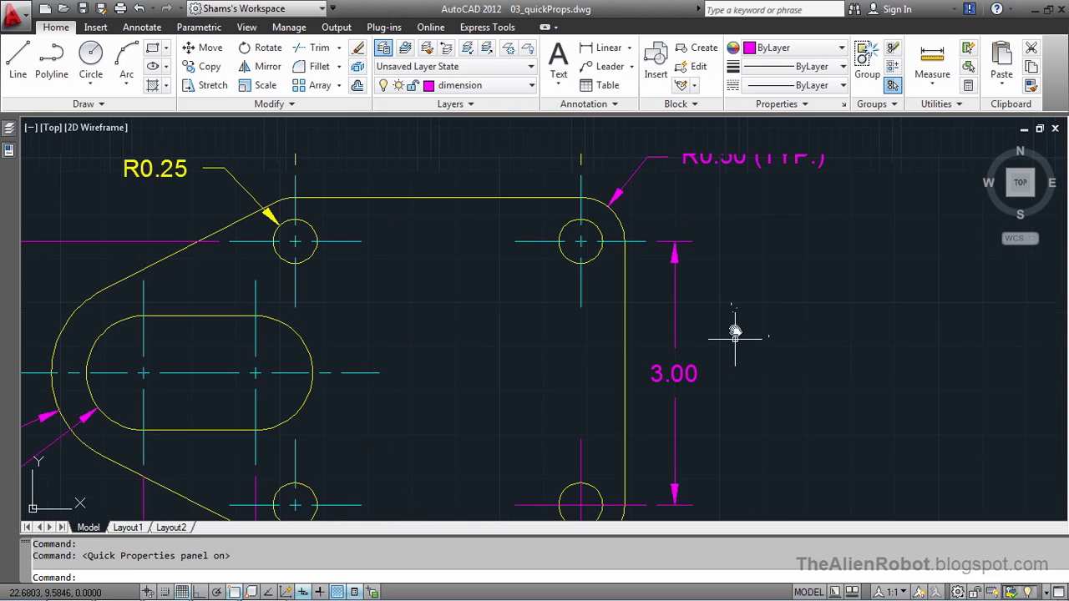
mouse_move(734, 299)
middle_down()
mouse_move(823, 387)
mouse_move(829, 373)
middle_up()
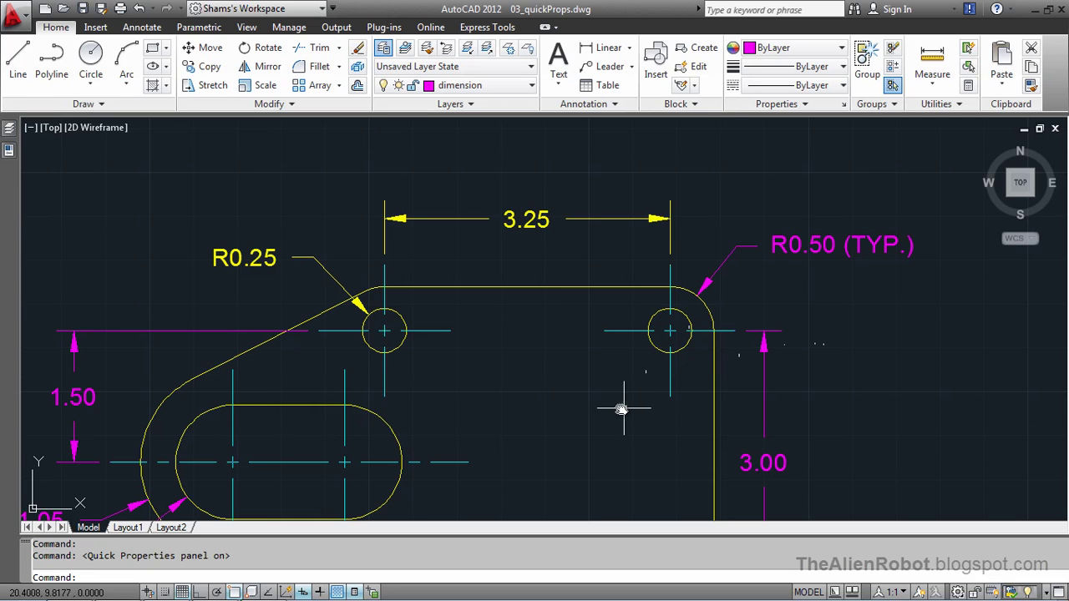
click(656, 351)
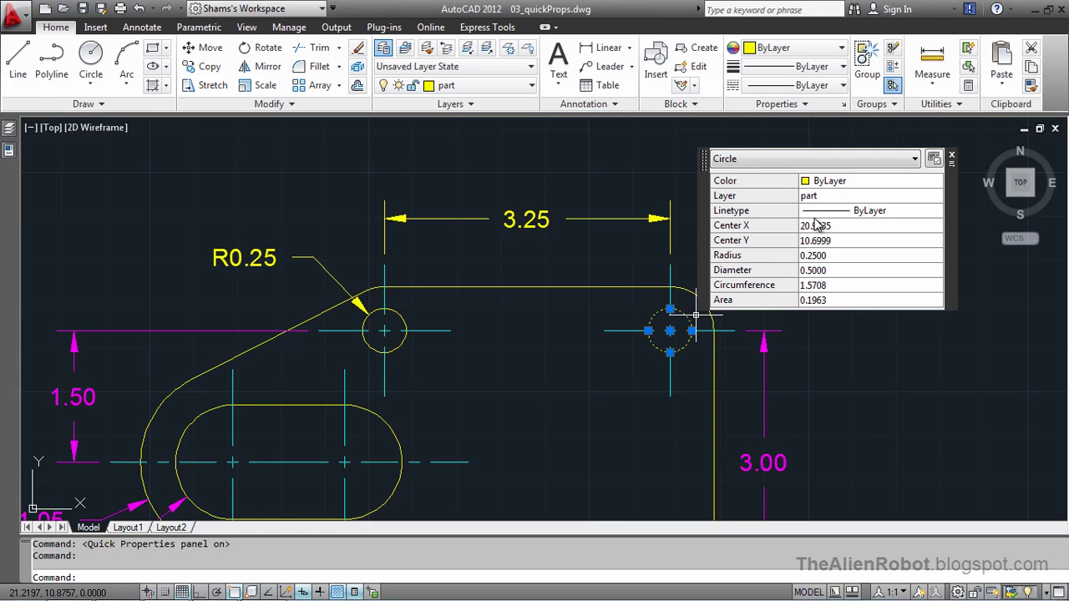
click(833, 255)
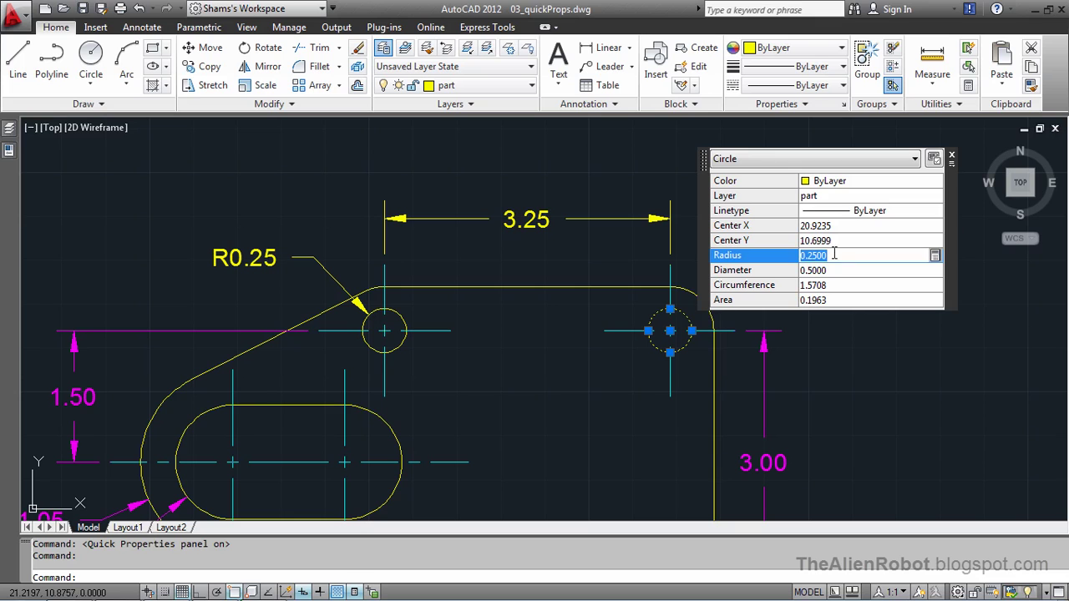
click(831, 254)
text(15)
key(Tab)
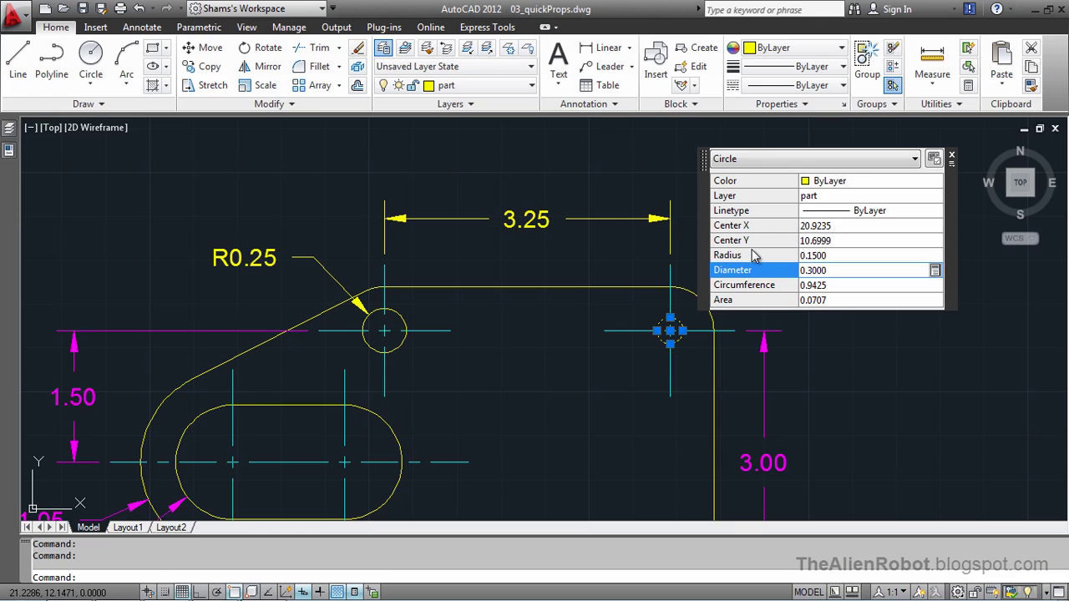
key(Escape)
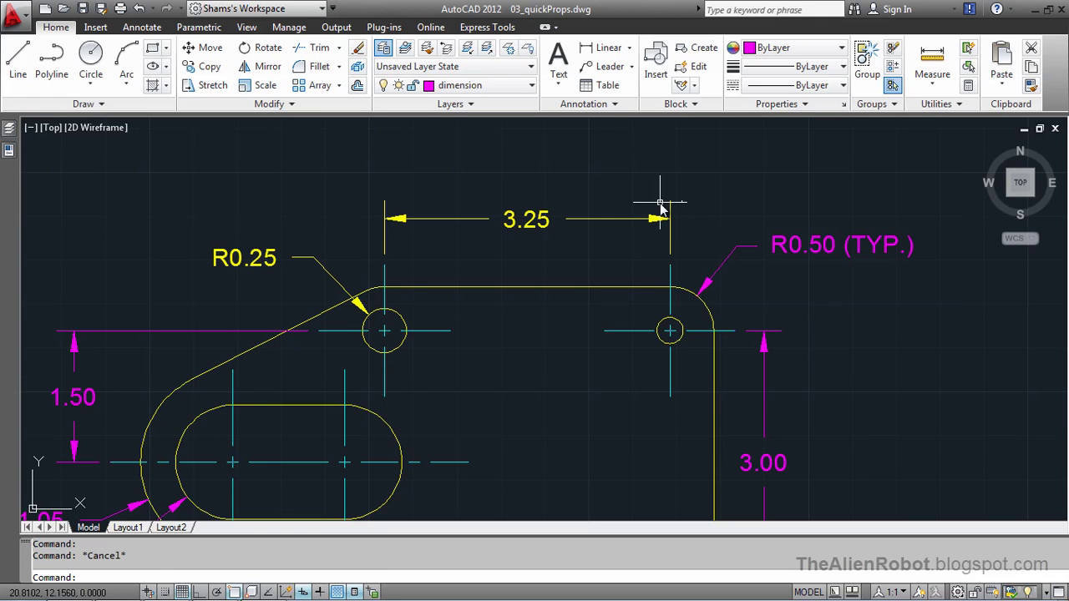
Examine which circle properties are enabled in the Quick Properties customization, and close it without changes.
click(682, 328)
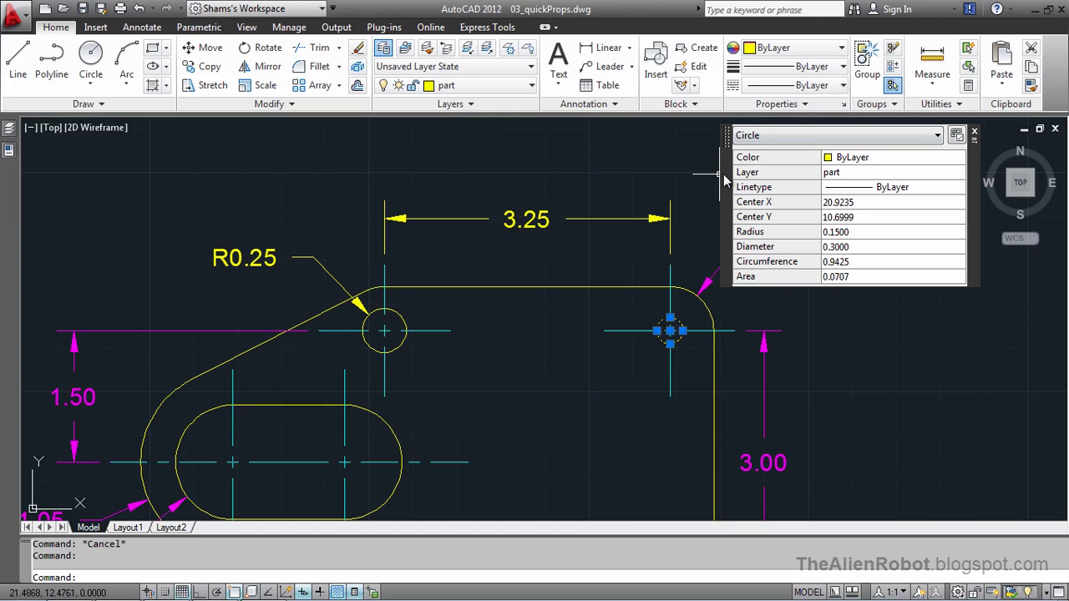
drag(727, 180, 694, 192)
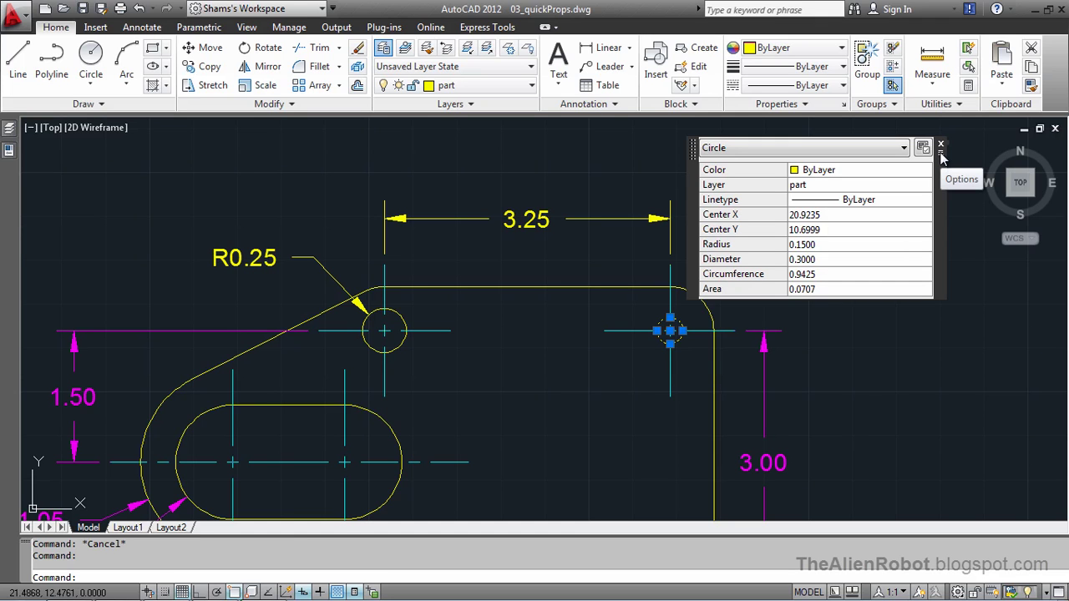
click(941, 158)
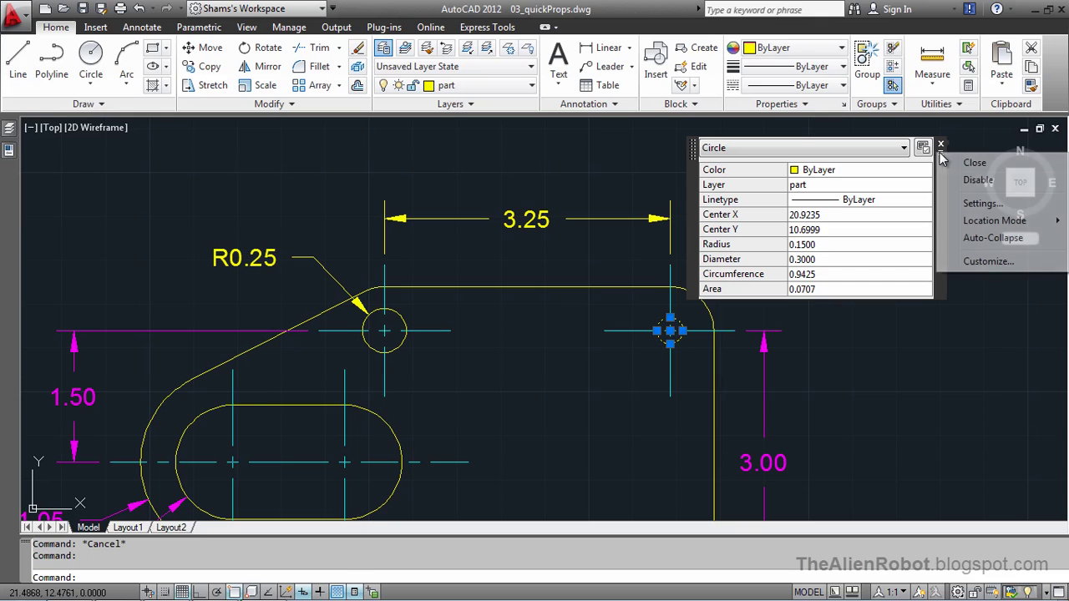
click(992, 262)
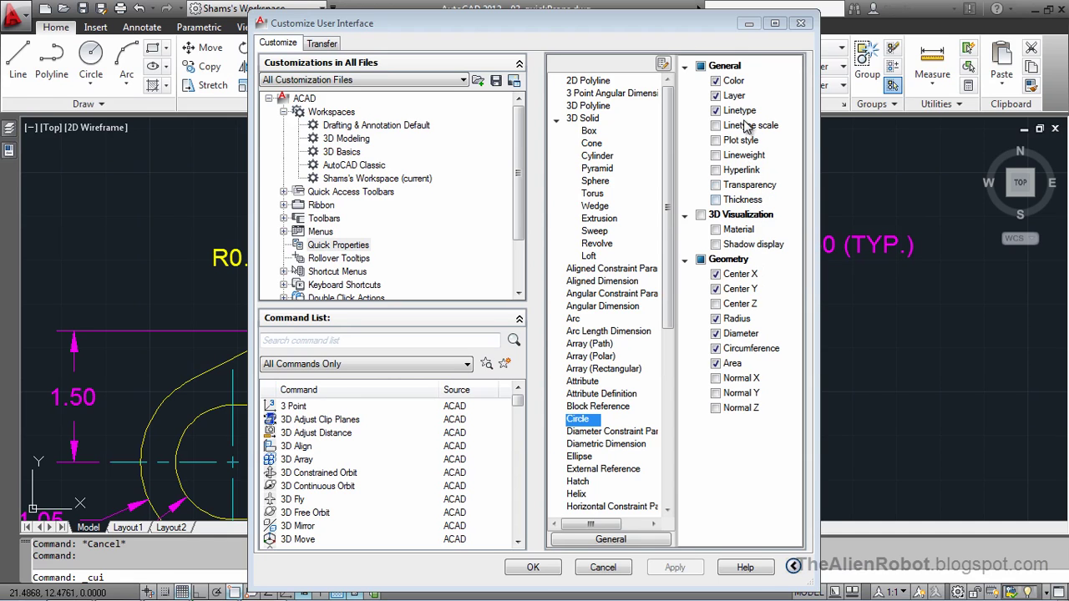
drag(681, 29, 680, 31)
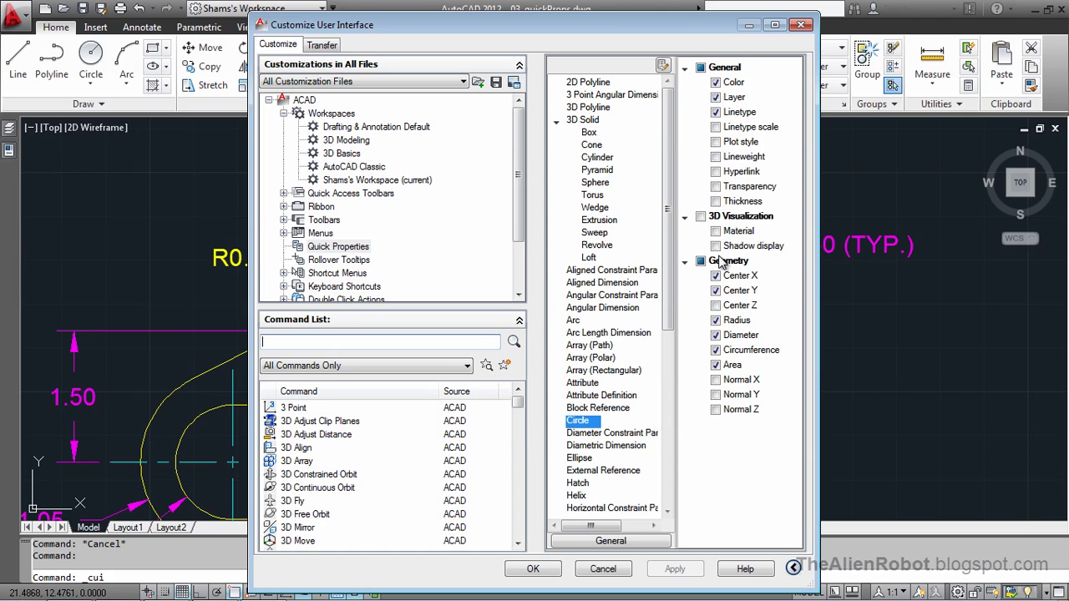
click(616, 571)
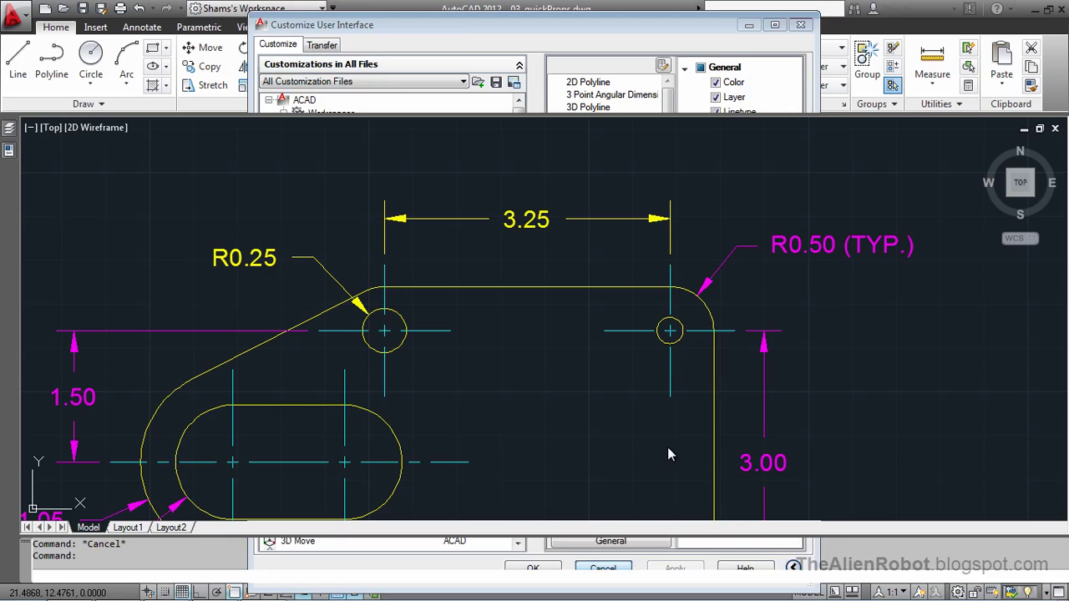
Show the upper-right hole's Quick Properties, move the palette over beside the upper-left hole, and deselect the circle.
click(679, 342)
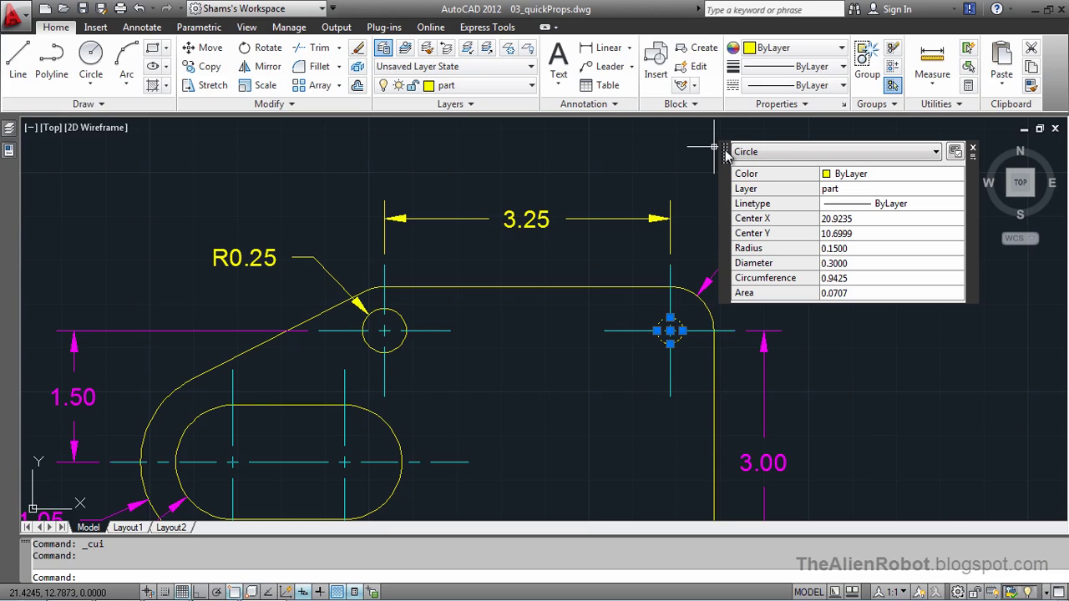
drag(724, 156, 86, 160)
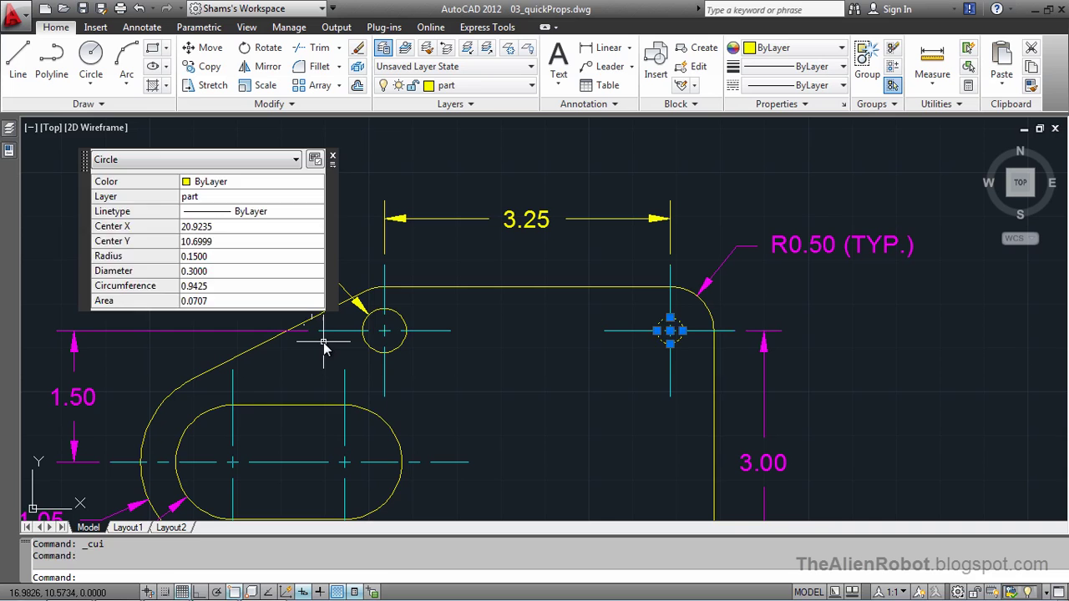
key(Escape)
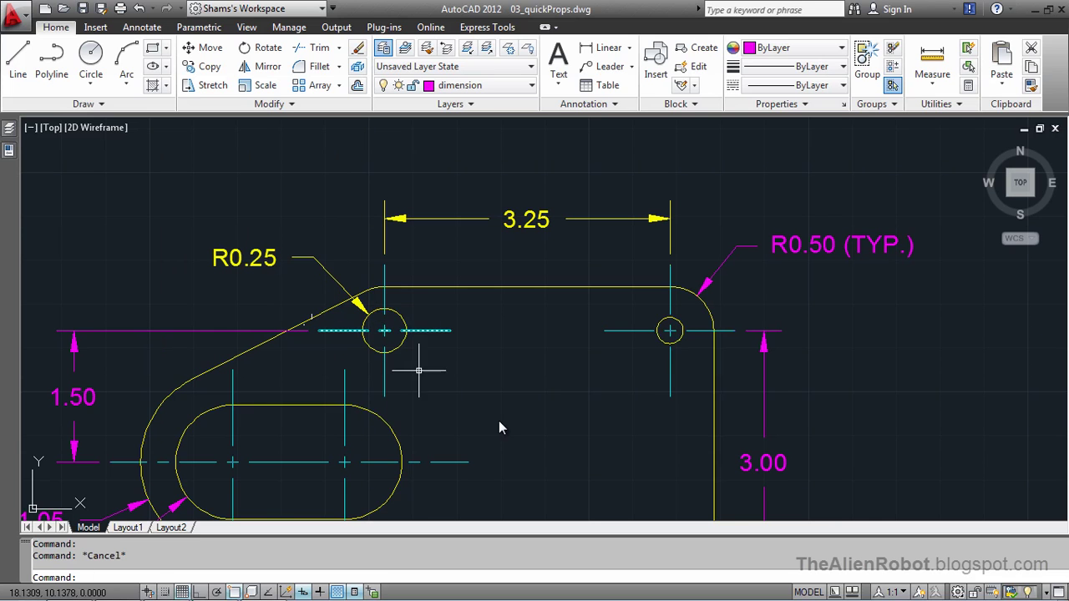
Change the color of the two center lines through the plate's lower-right hole to Cyan.
scroll(492, 313, down, 2)
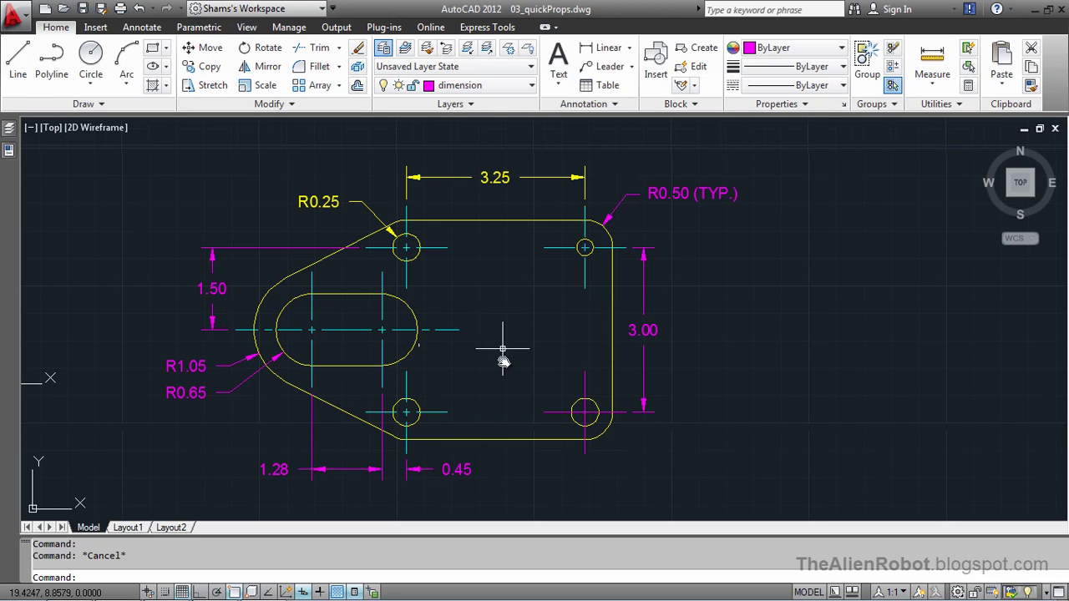
click(554, 414)
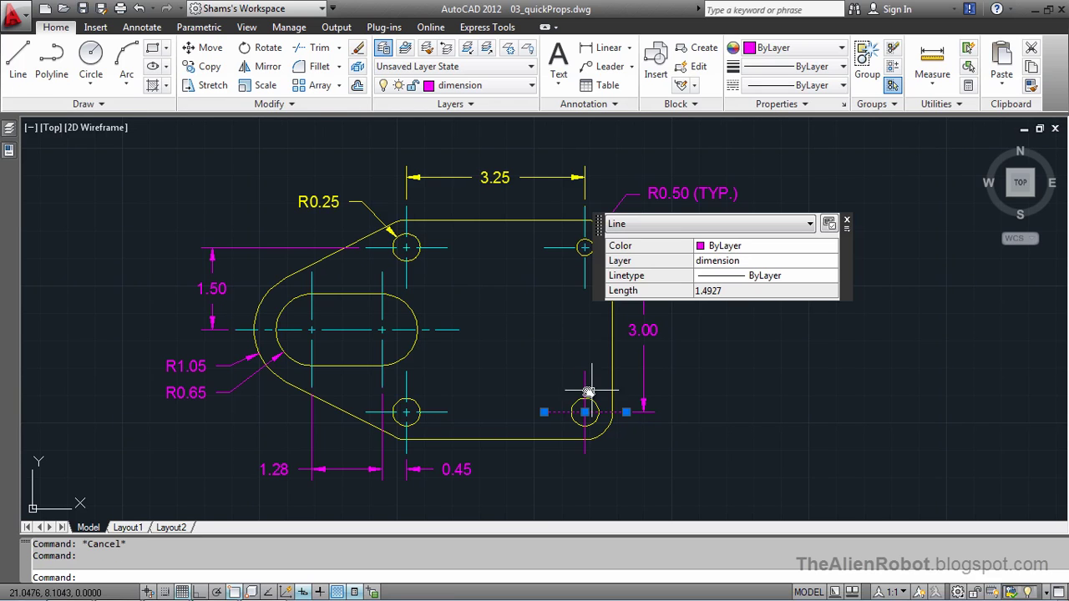
click(584, 393)
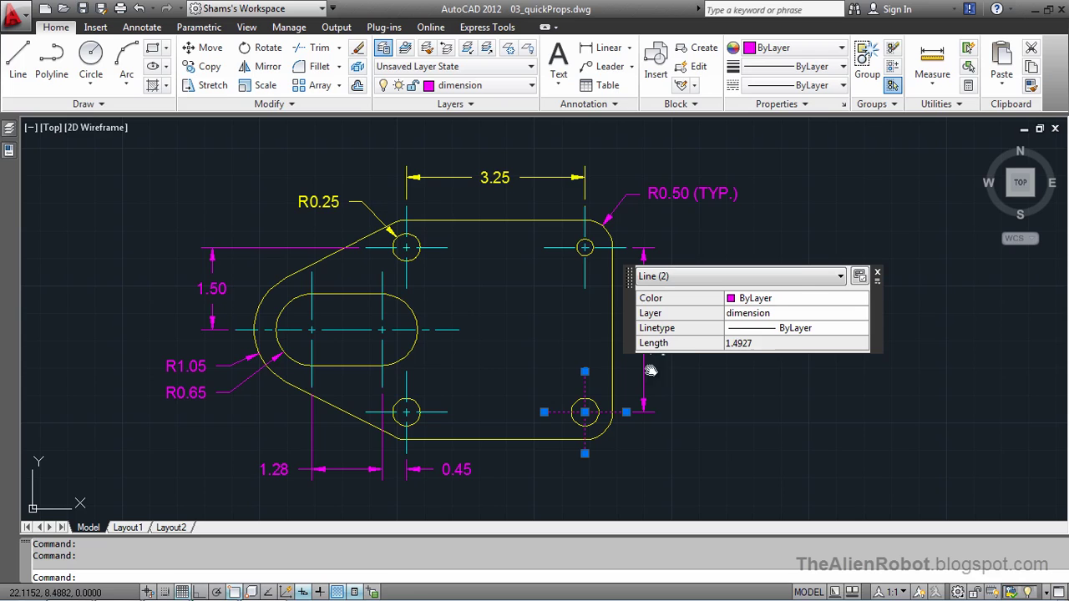
click(803, 298)
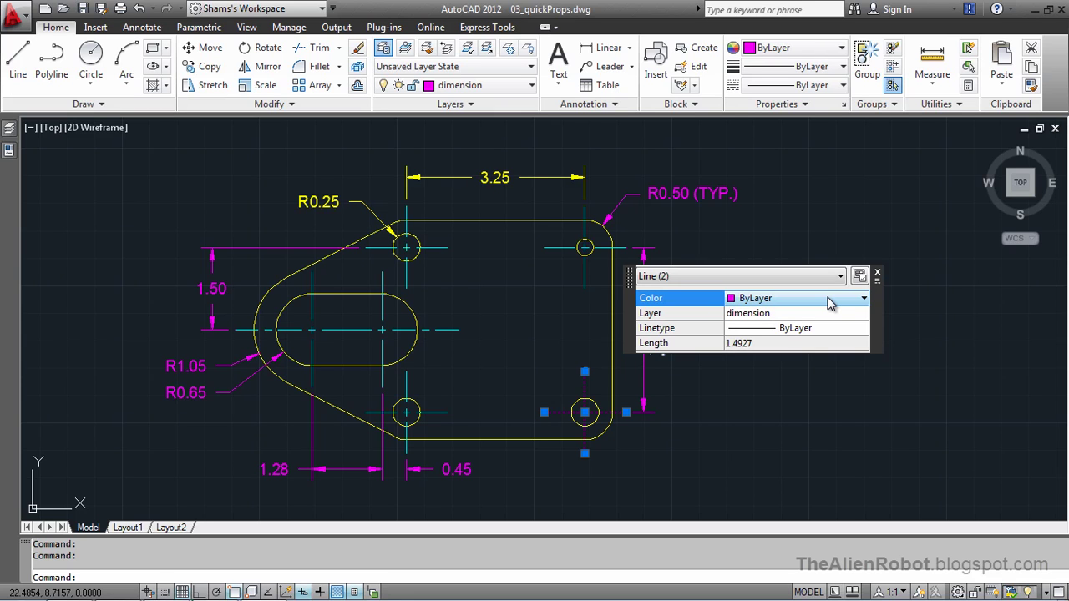
click(831, 304)
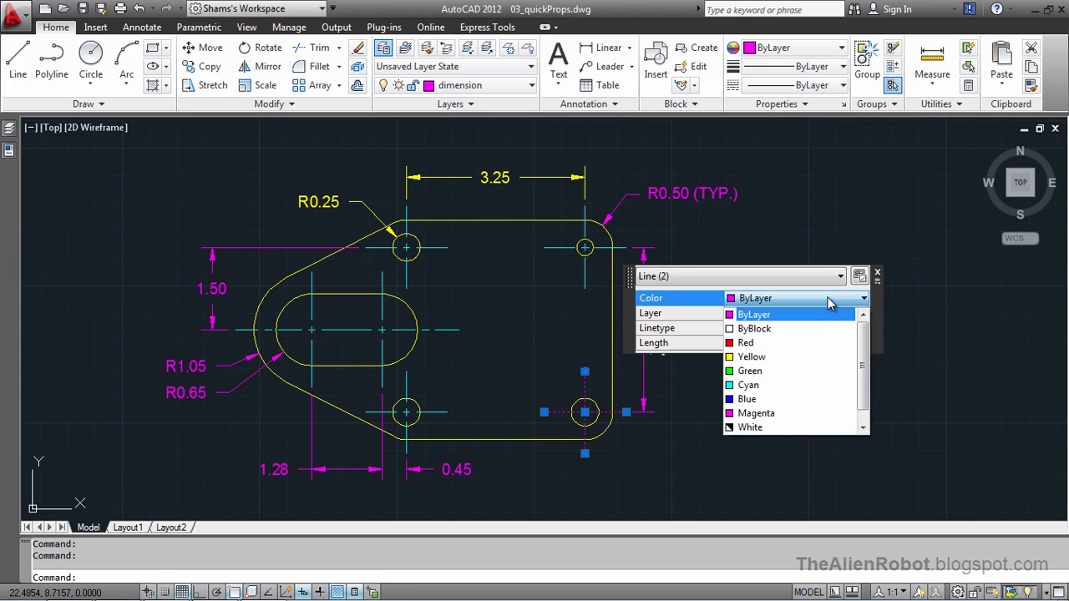
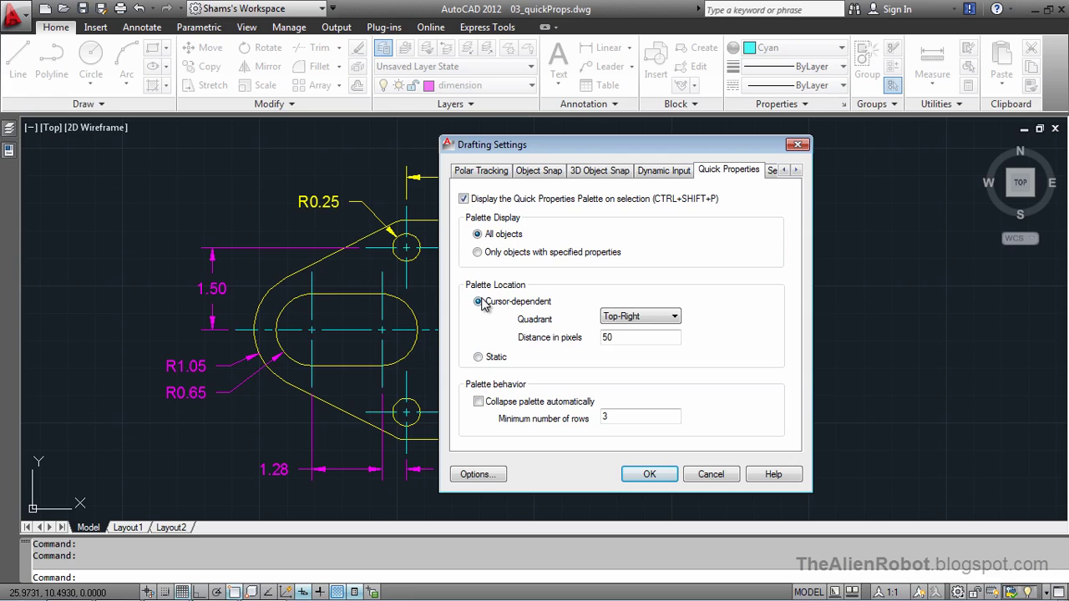
Switch the Quick Properties palette location between Static and Cursor-dependent, ending on Cursor-dependent.
click(483, 355)
click(488, 305)
click(479, 358)
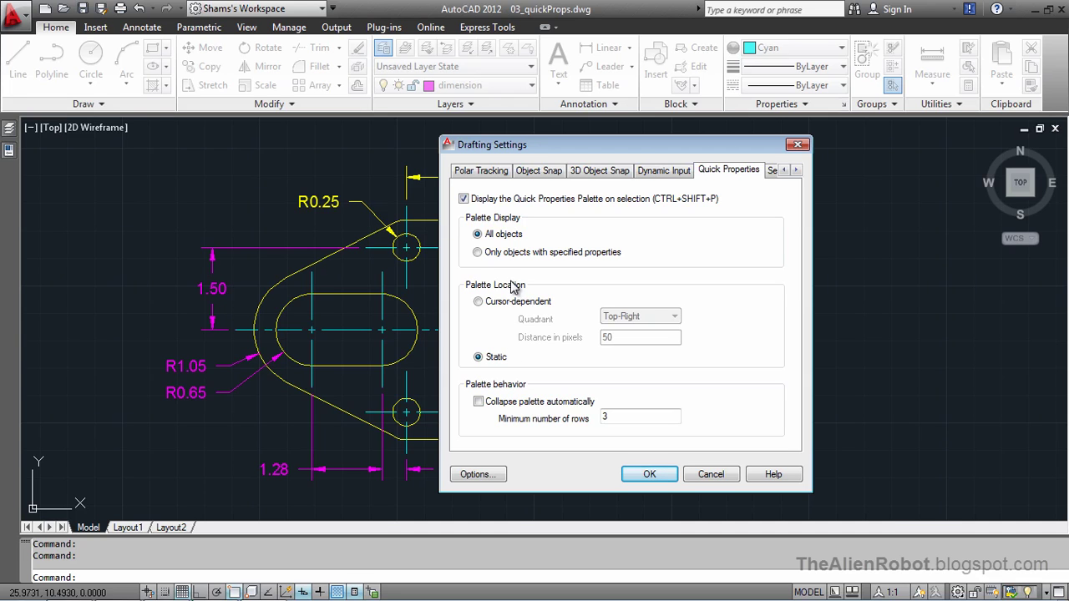
click(477, 302)
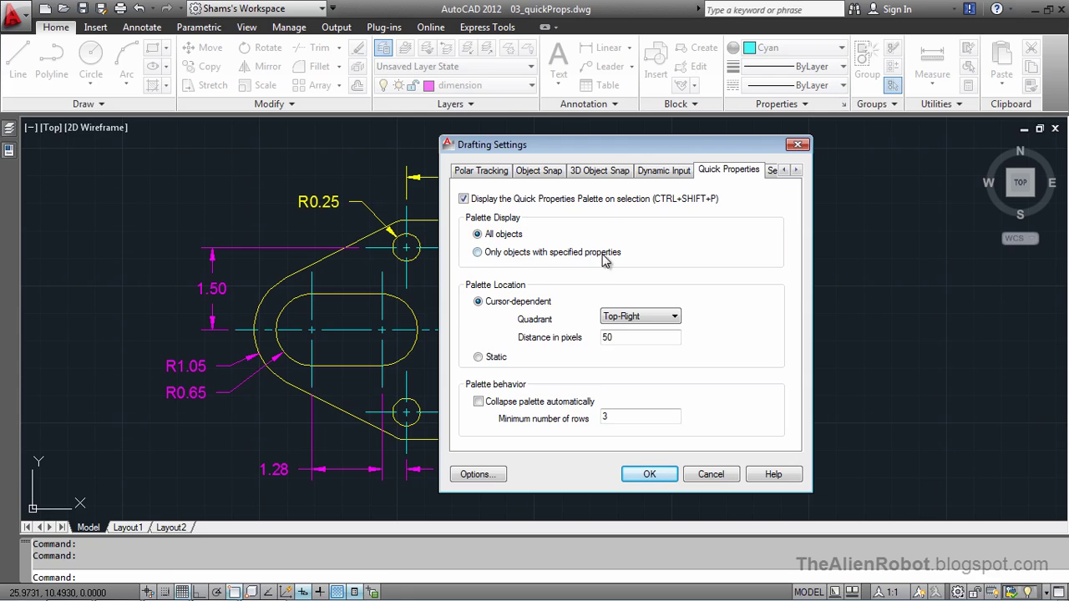
Review the Dynamic Input, 3D Object Snap, Object Snap and Polar Tracking drafting settings, and close them without saving.
click(664, 172)
click(605, 169)
click(544, 172)
click(488, 171)
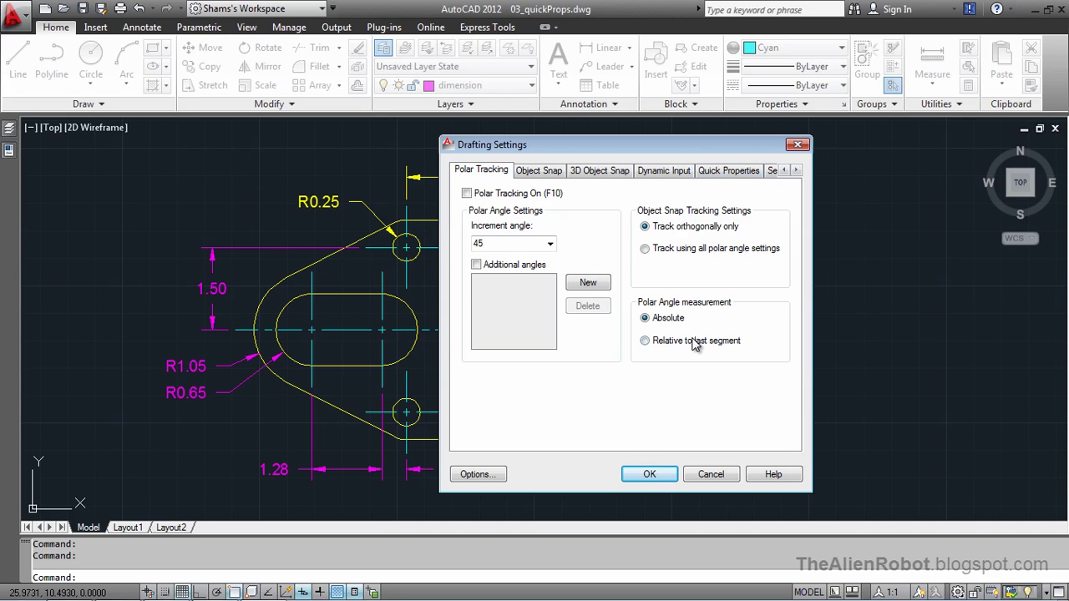
click(710, 474)
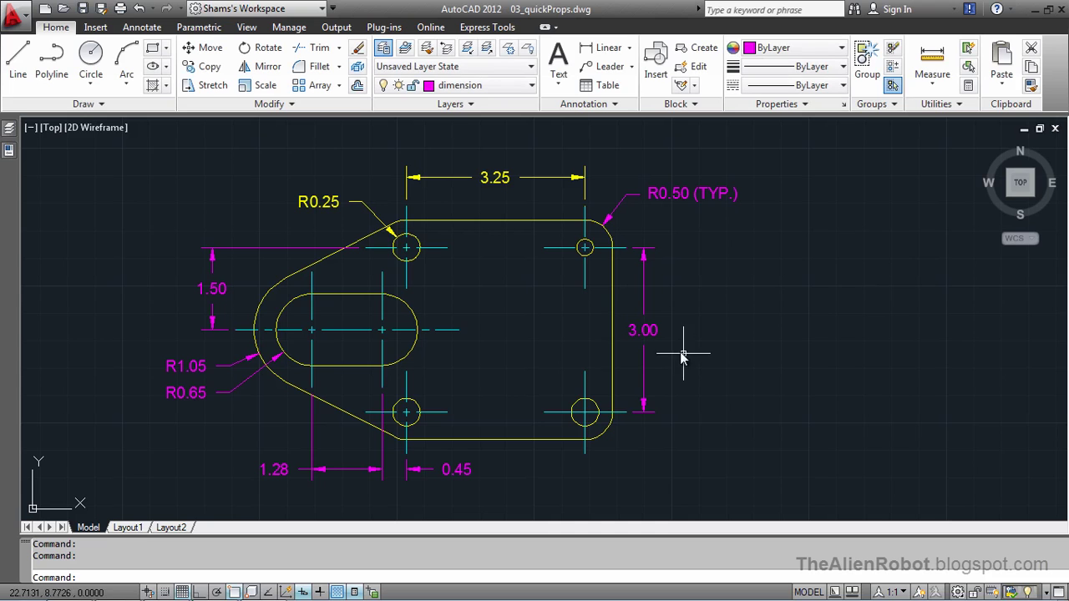
View the Quick Properties of the plate's lower-right hole and of the horizontal 3.25 dimension.
click(594, 410)
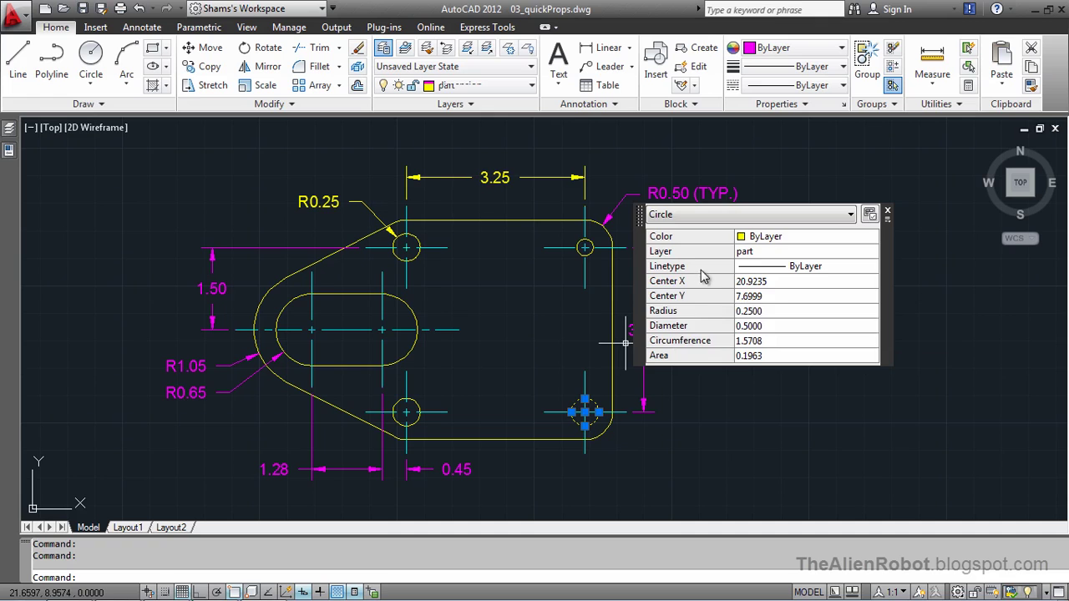
key(Escape)
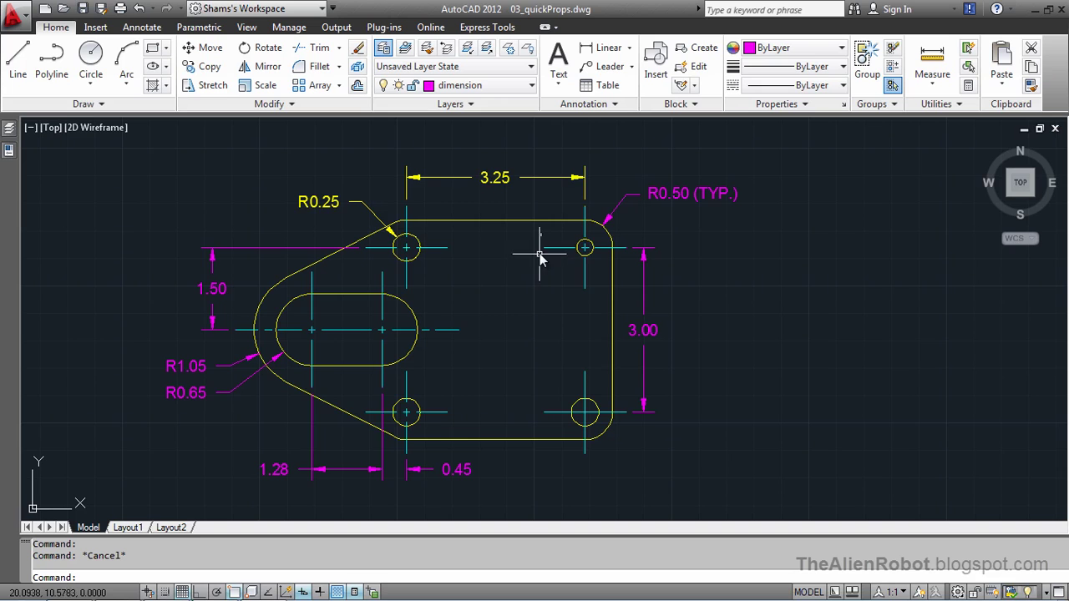
click(572, 178)
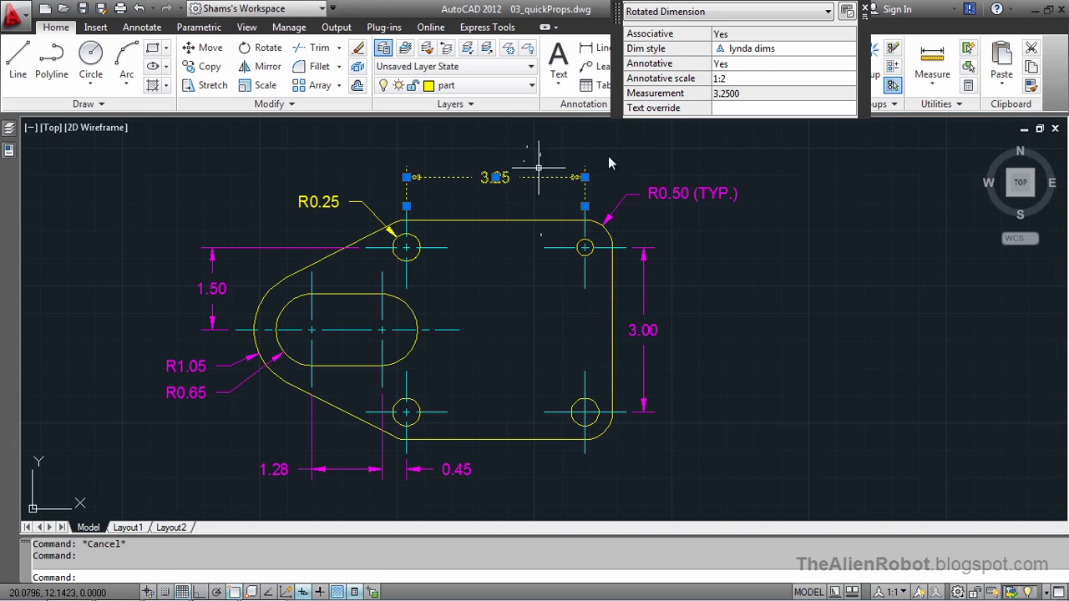
drag(619, 27, 633, 159)
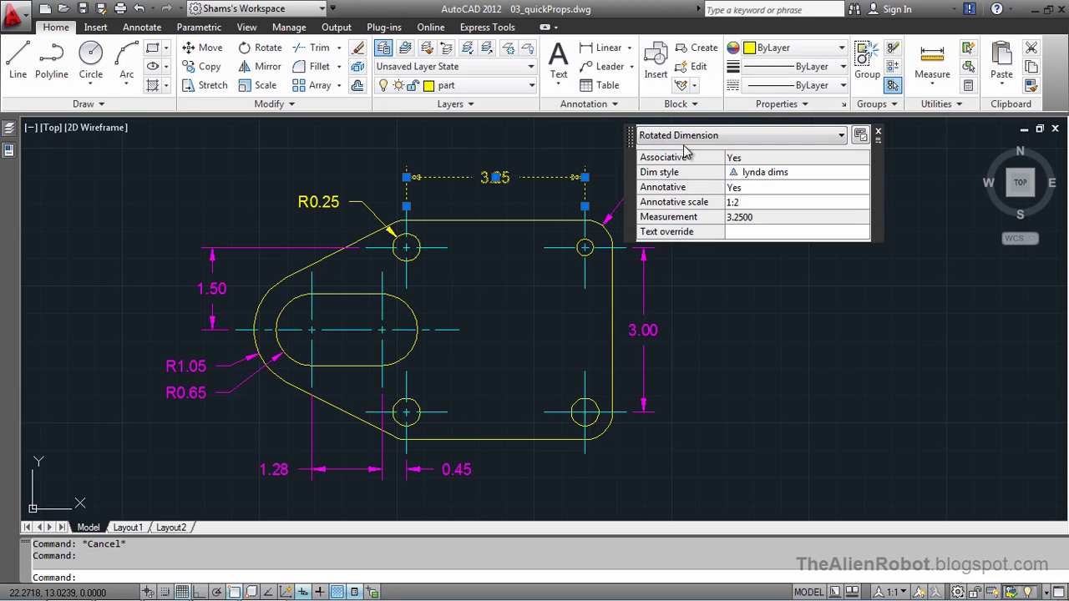
Customize the Quick Properties of rotated dimensions to include the general Layer property, and save the customization.
click(877, 143)
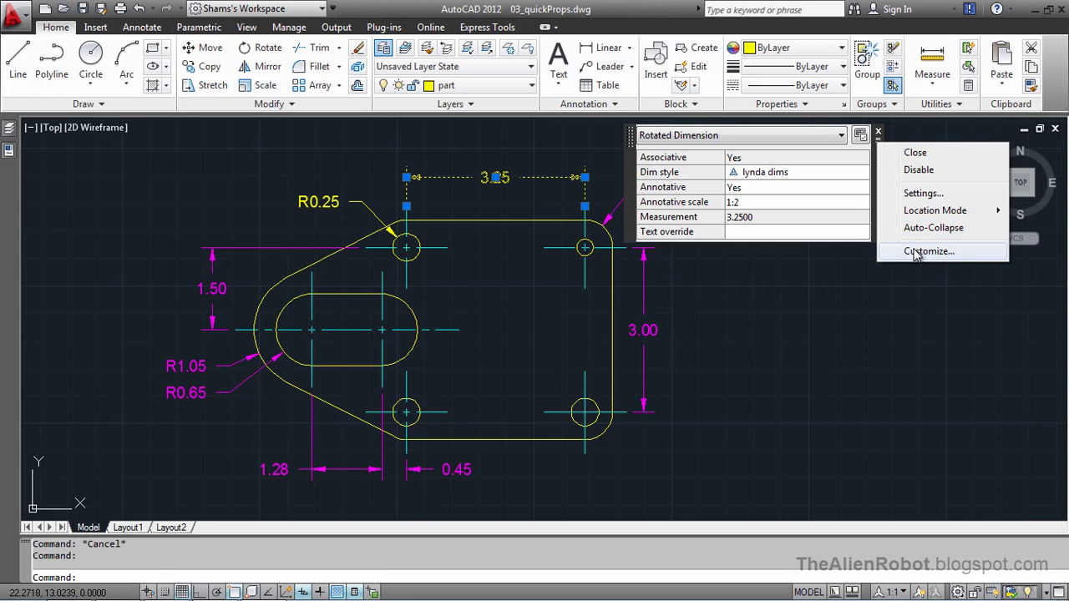
click(860, 137)
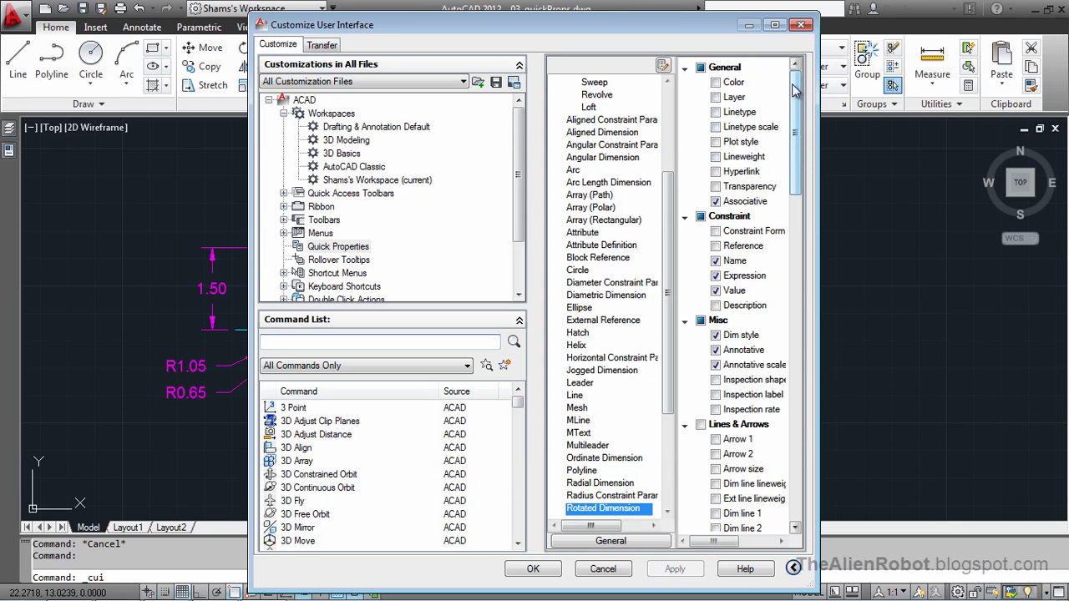
drag(798, 92, 798, 105)
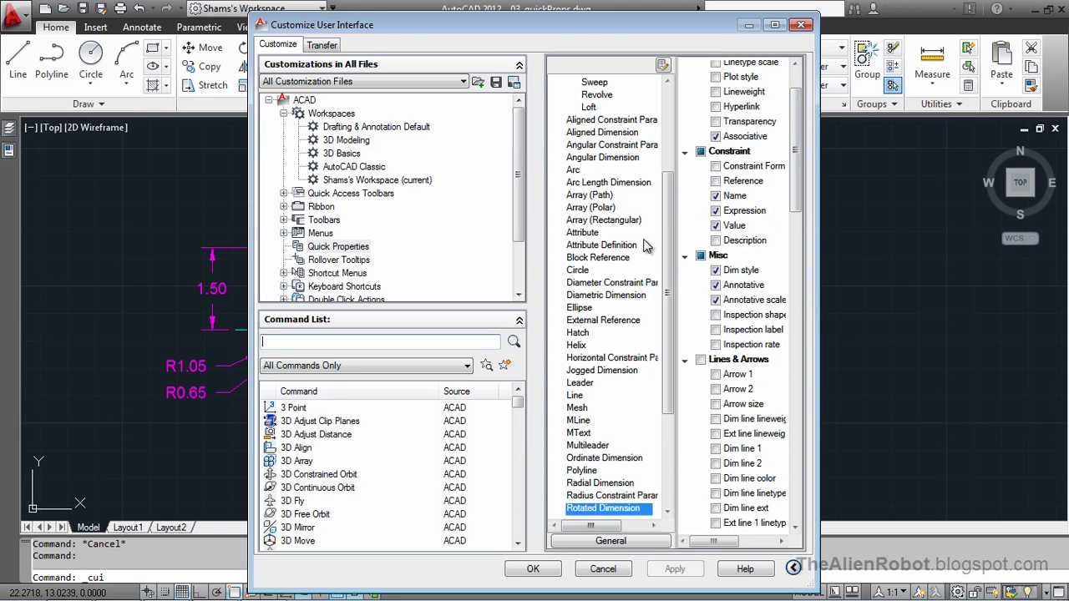
drag(668, 263, 668, 321)
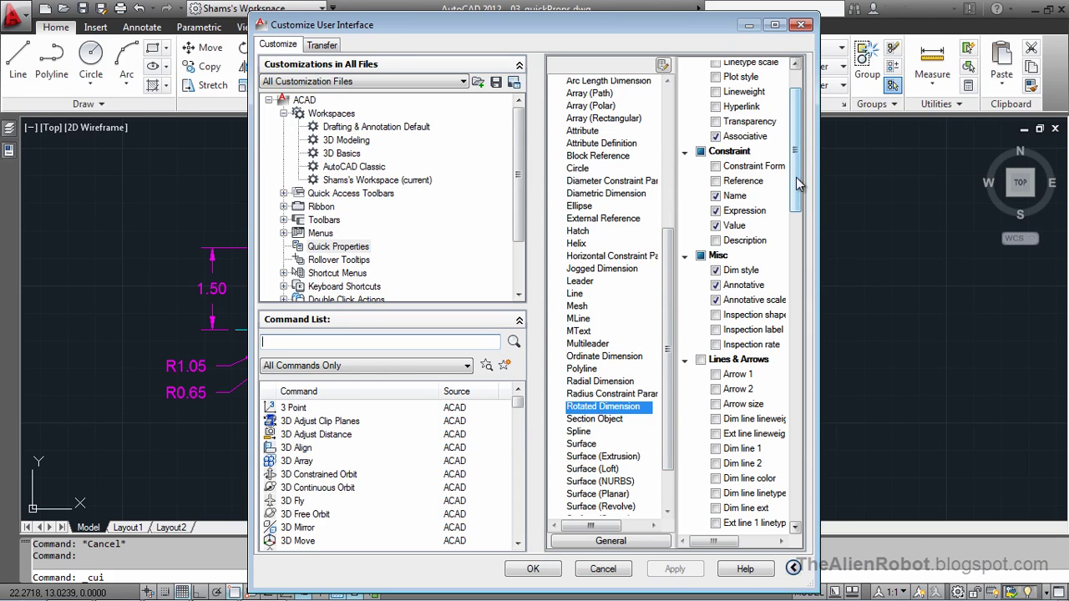
drag(797, 184, 800, 141)
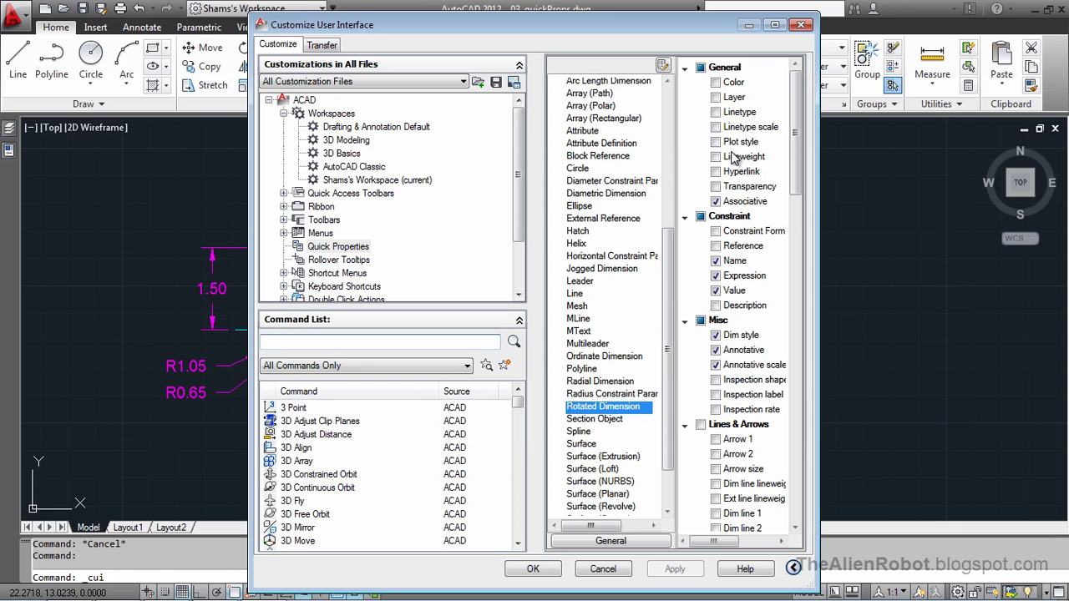
click(715, 98)
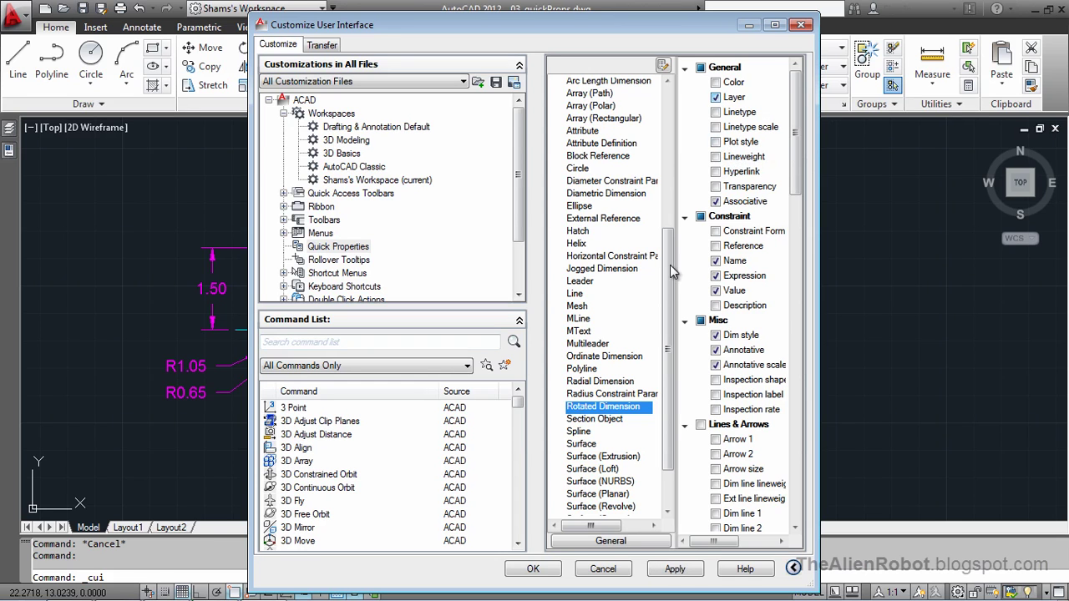
click(544, 575)
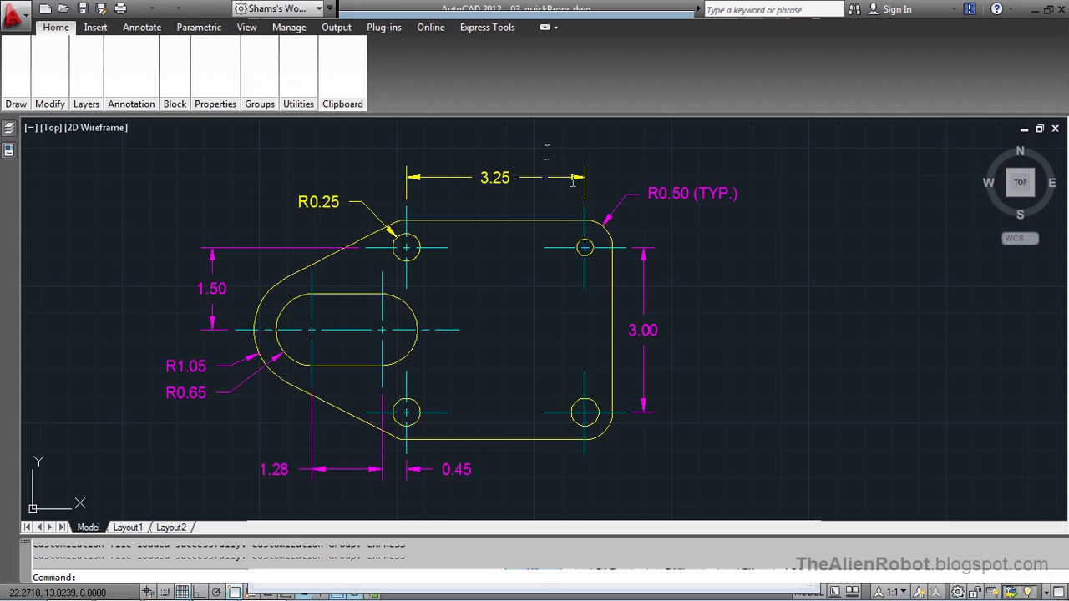
Move the horizontal 3.25 dimension above the plate to the dimension layer using its Quick Properties, and deselect it.
click(575, 177)
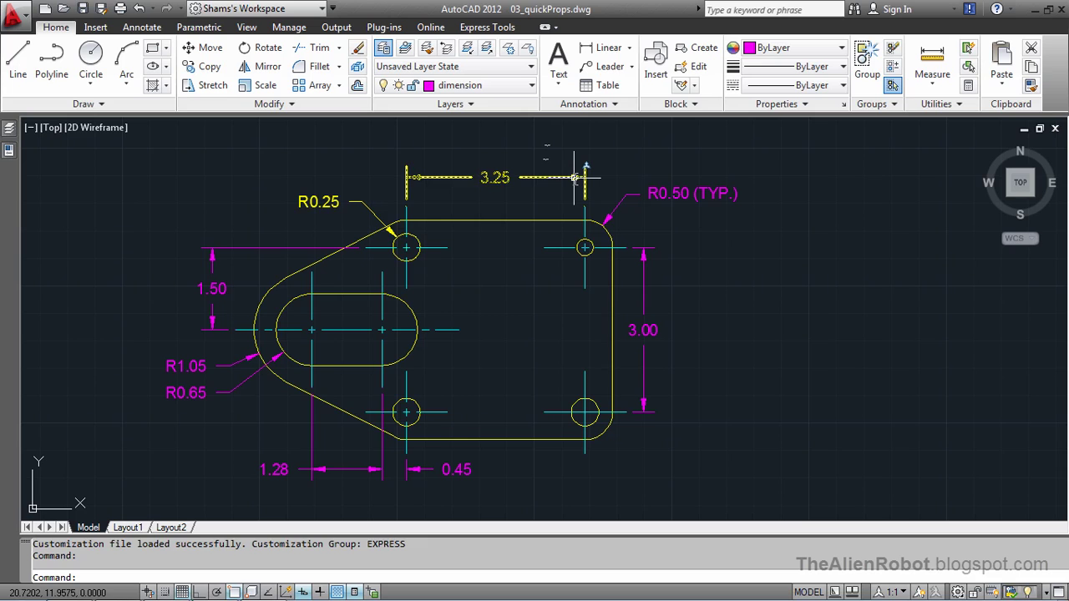
click(574, 177)
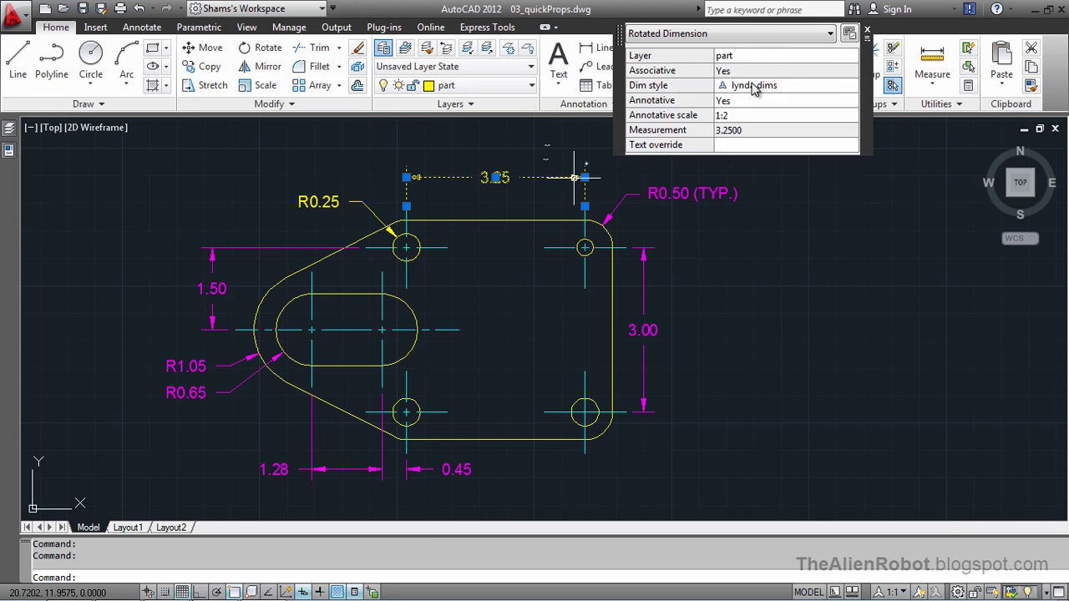
click(762, 56)
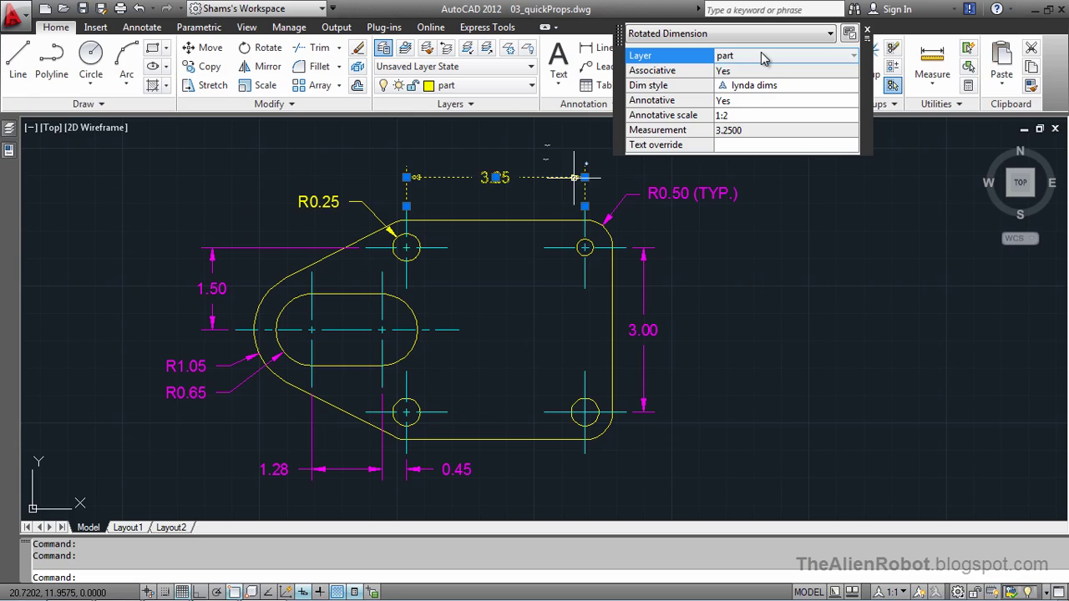
click(779, 59)
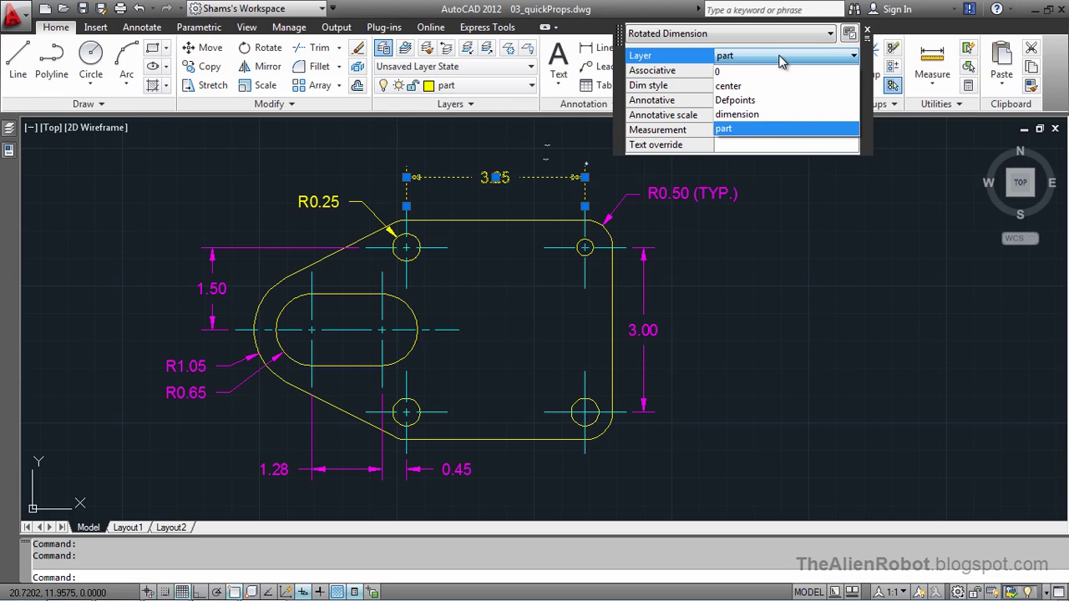
click(763, 114)
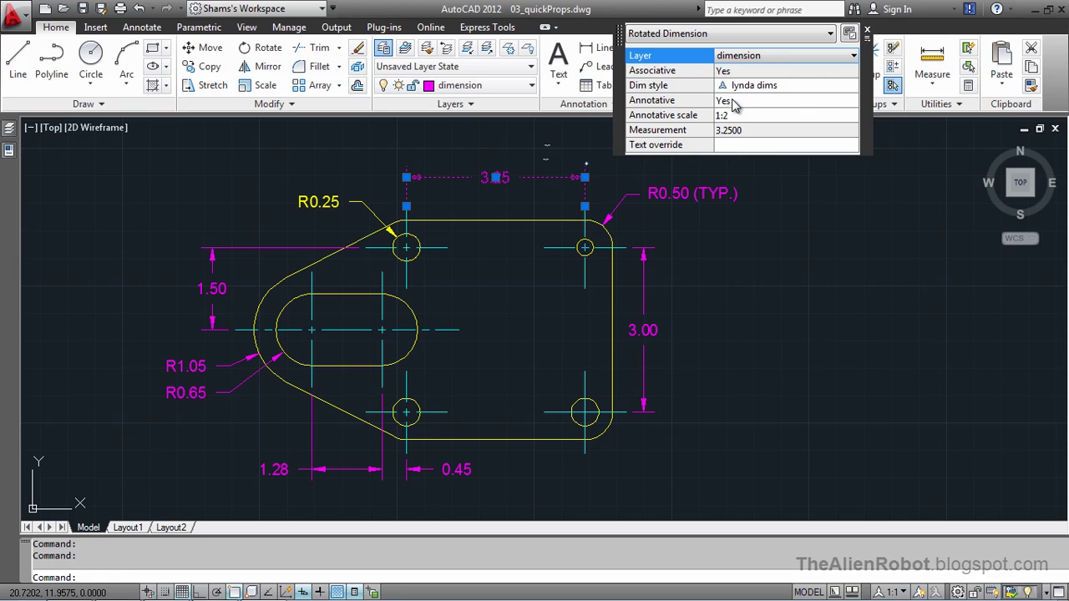
key(Escape)
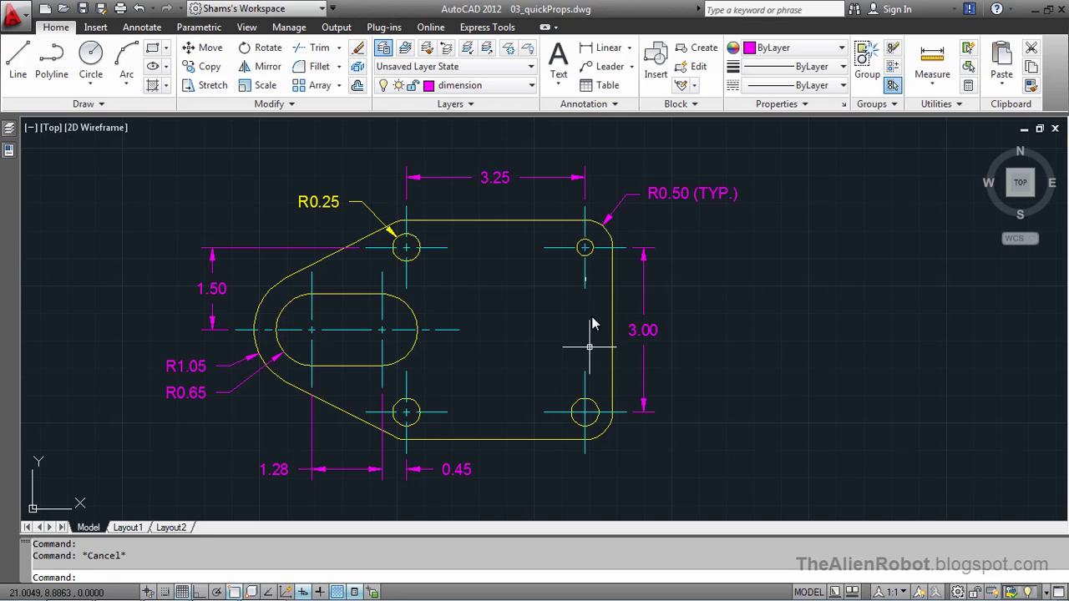
Set the radius of the plate's upper-right hole to 0.25 in its Quick Properties, and deselect the hole.
click(591, 257)
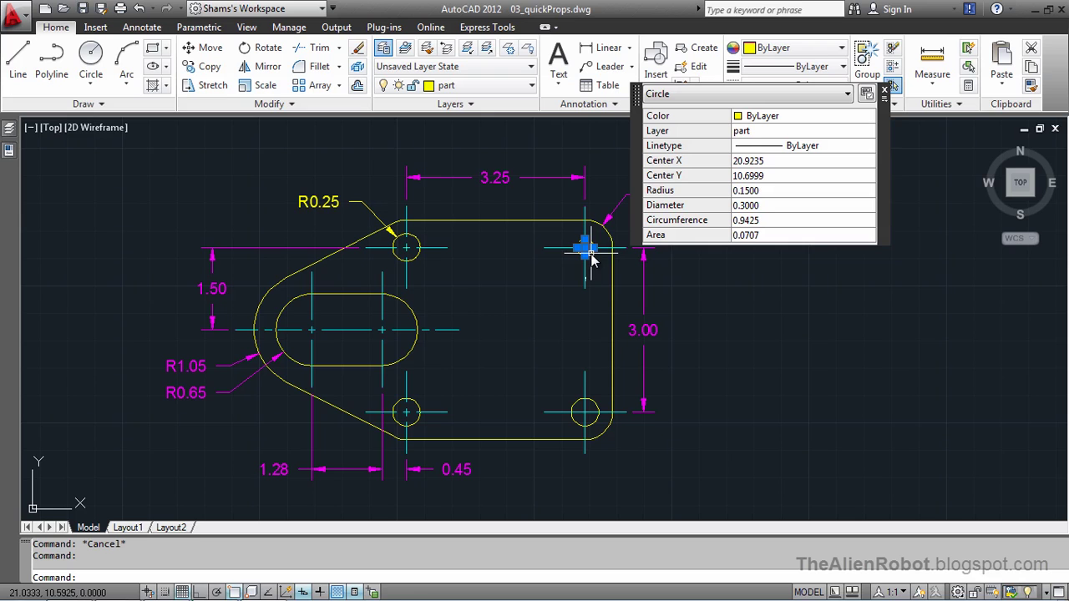
click(745, 191)
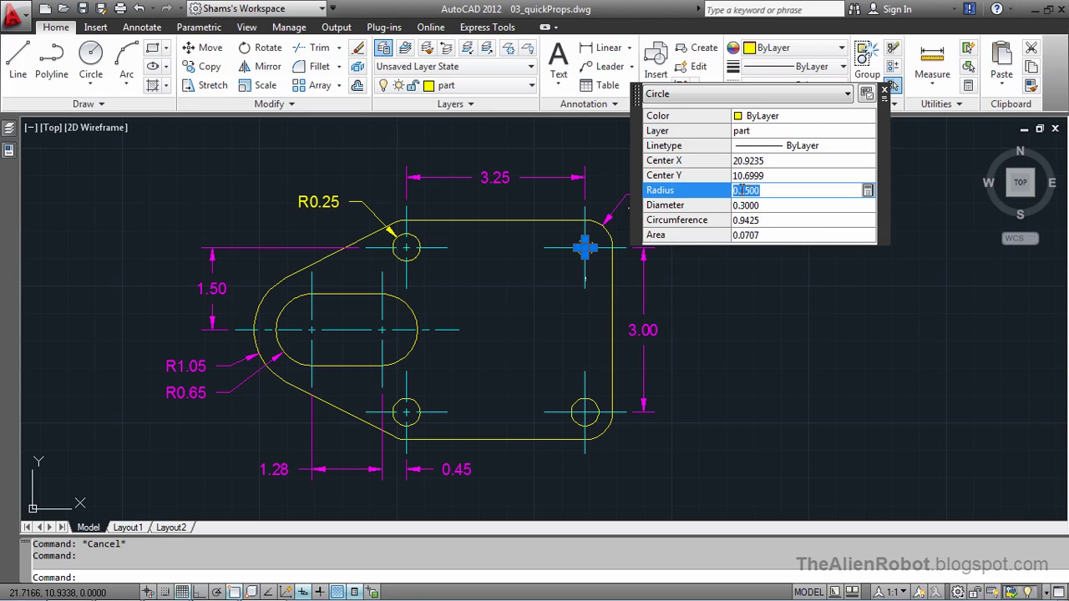
text(.25)
key(Tab)
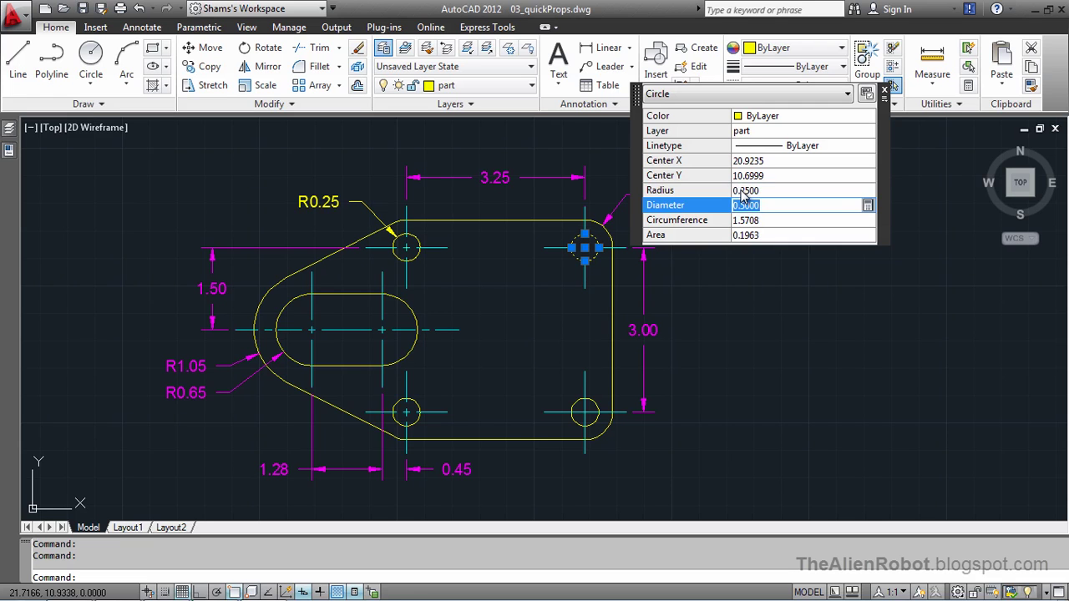
key(Escape)
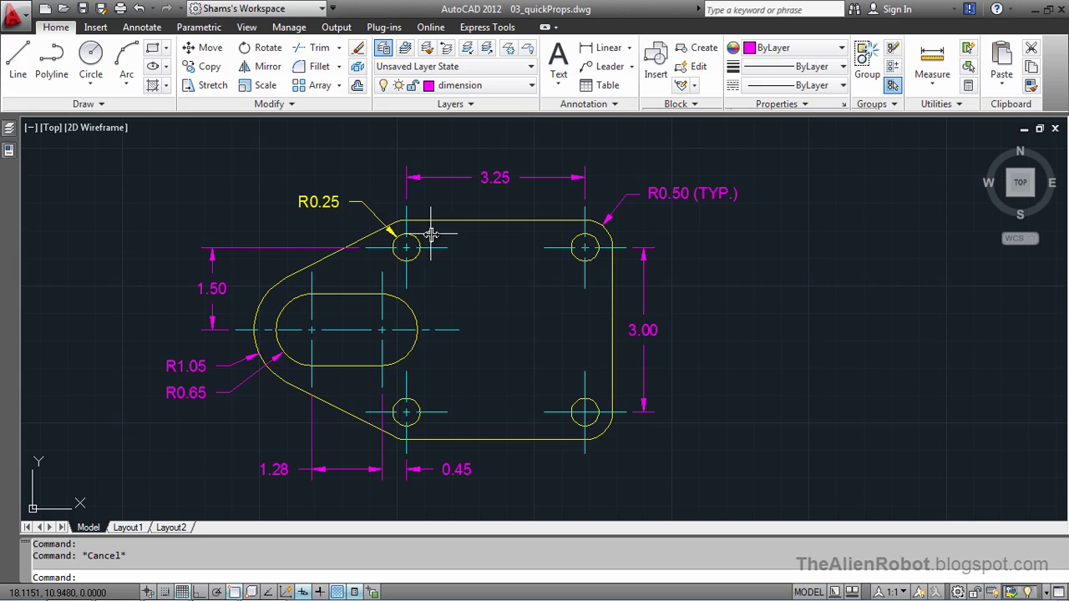
Select the R0.25 dimension, move its Quick Properties palette clear of it, and add the Layer property for radial dimensions.
click(374, 212)
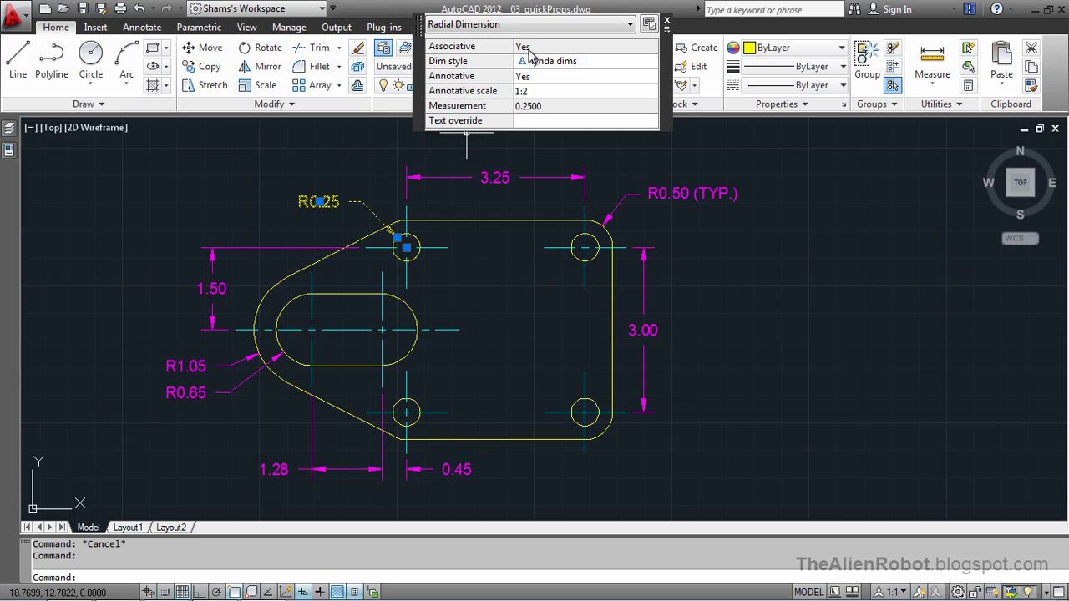
drag(422, 30, 622, 194)
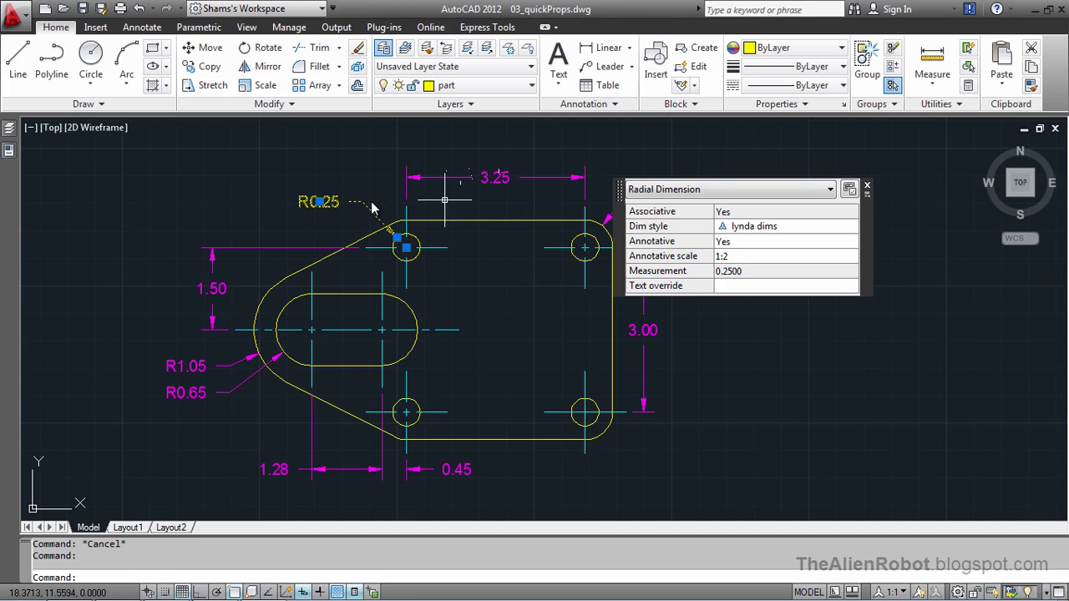
mouse_move(329, 209)
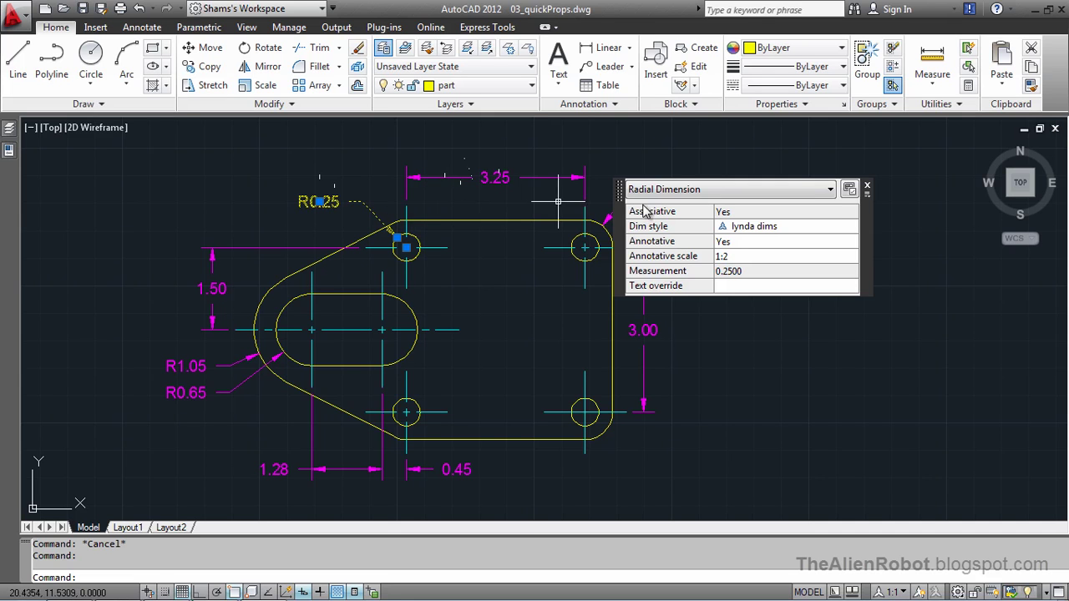
click(849, 189)
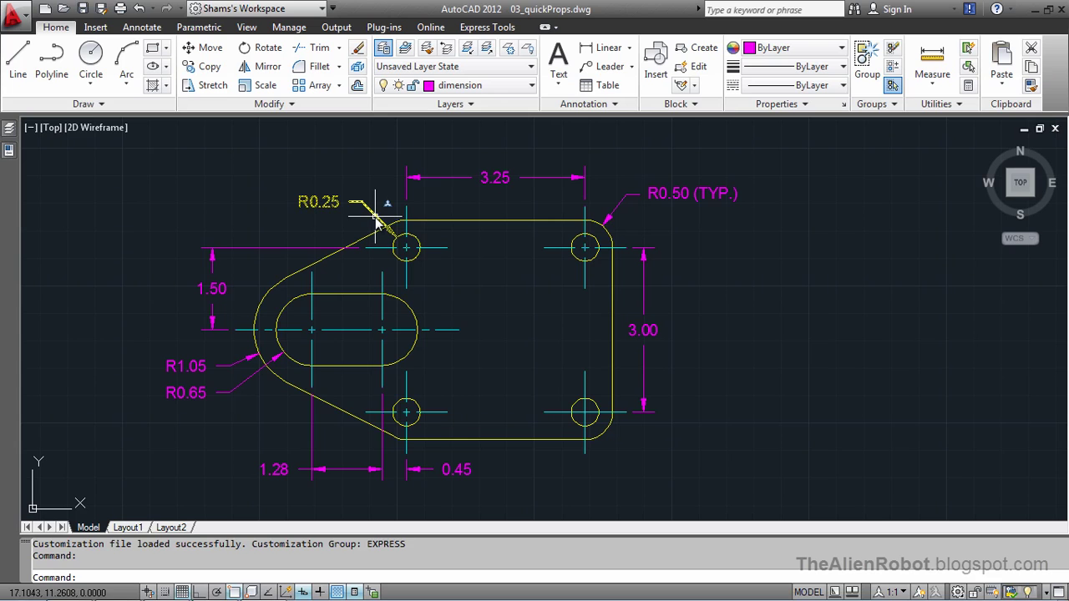
Move the R0.25 radial dimension to the dimension layer using its Quick Properties, and deselect it.
click(376, 219)
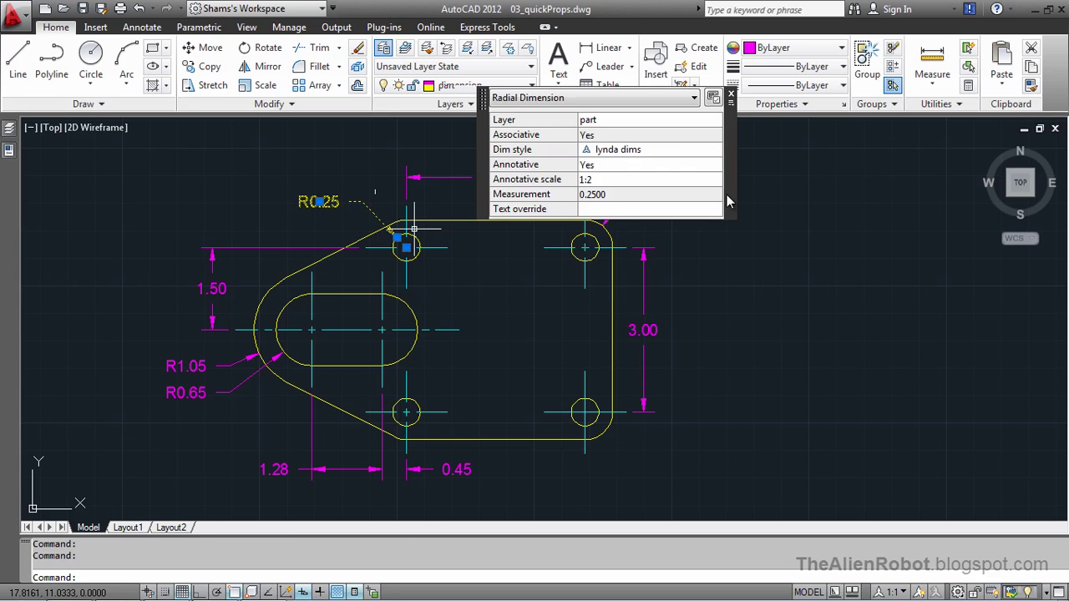
click(663, 119)
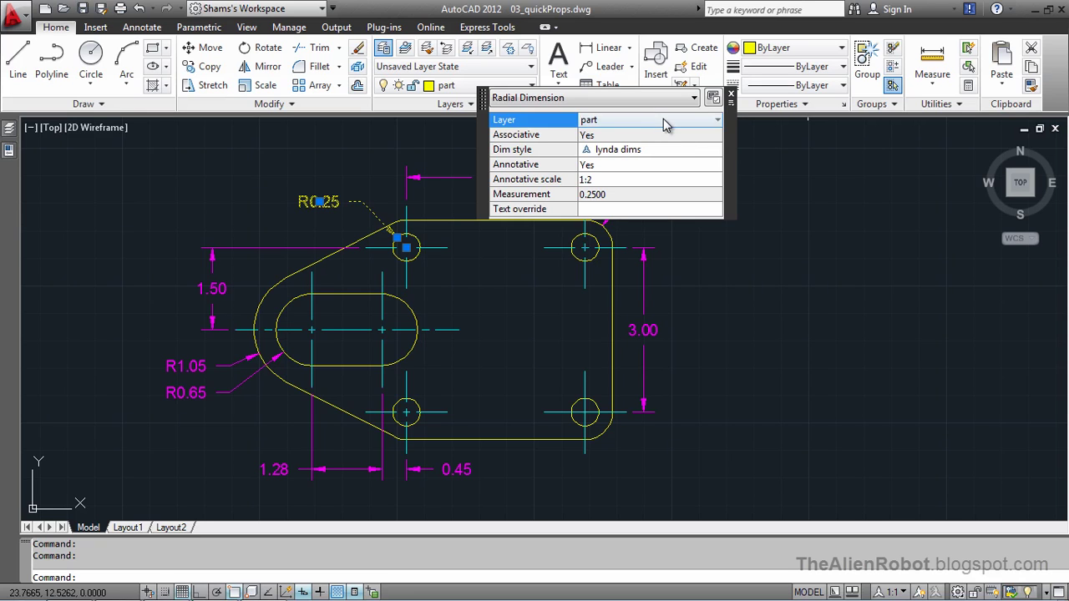
click(668, 122)
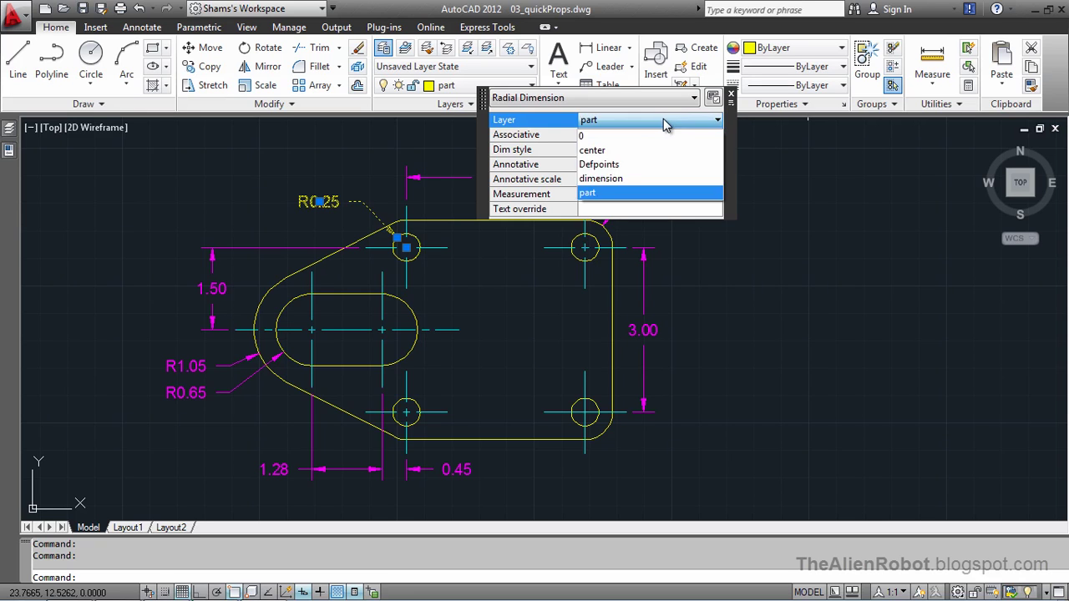
click(632, 181)
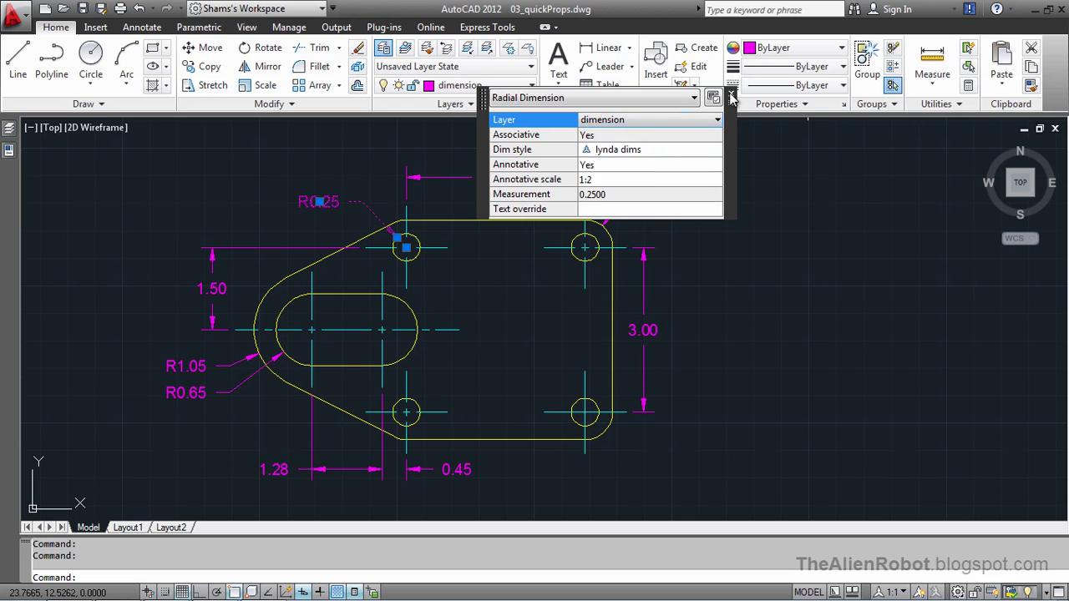
key(Escape)
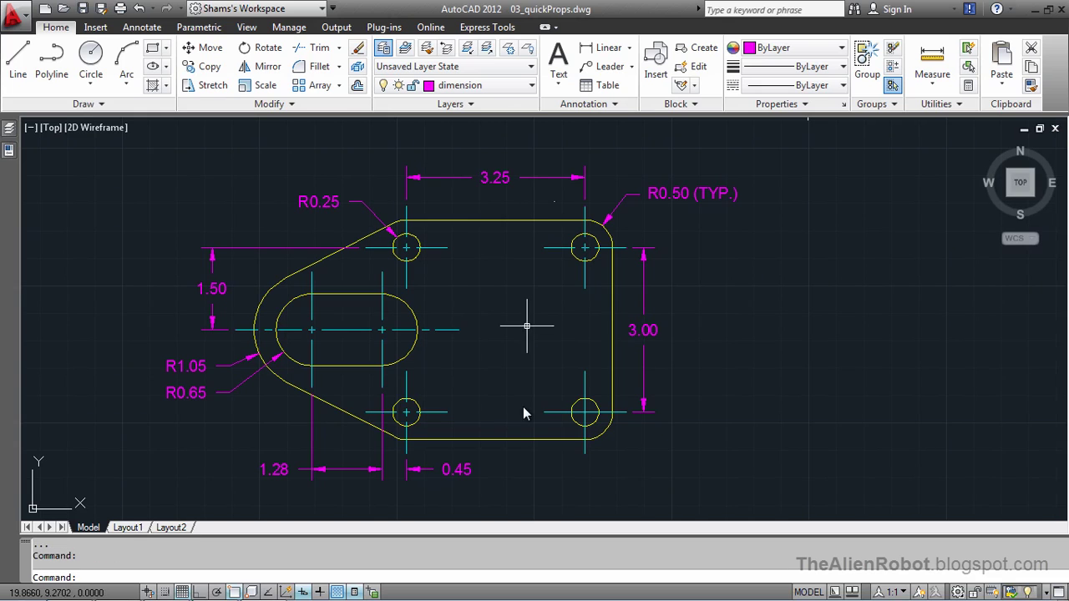